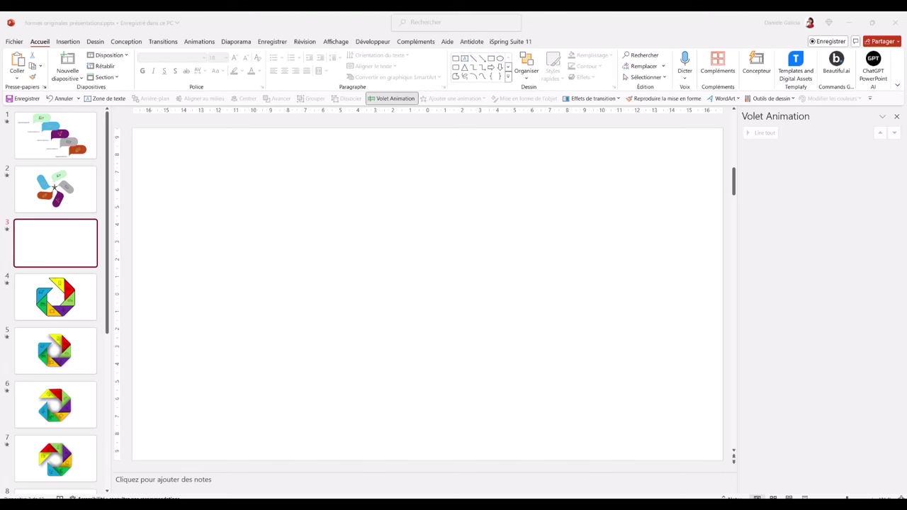
- Draw a diagonally rounded rectangle from the Insertion shapes gallery on slide 3
left_click(67, 41)
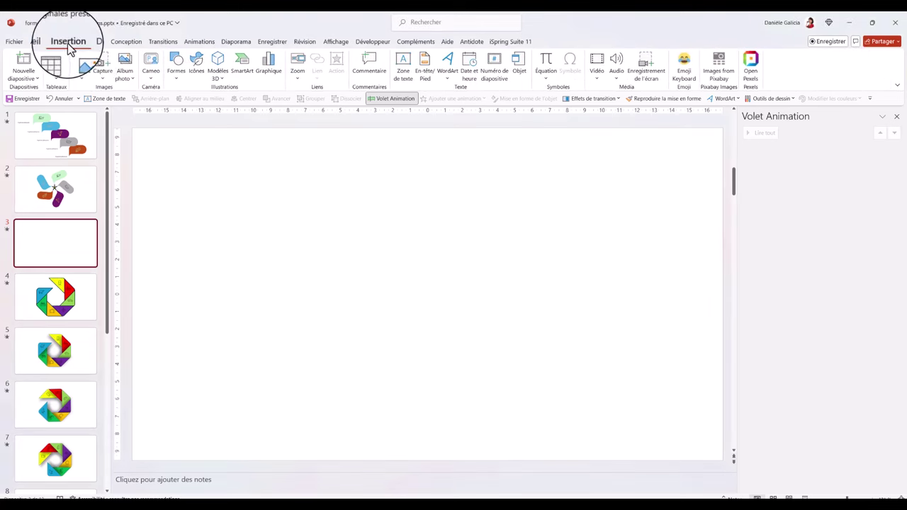
left_click(177, 75)
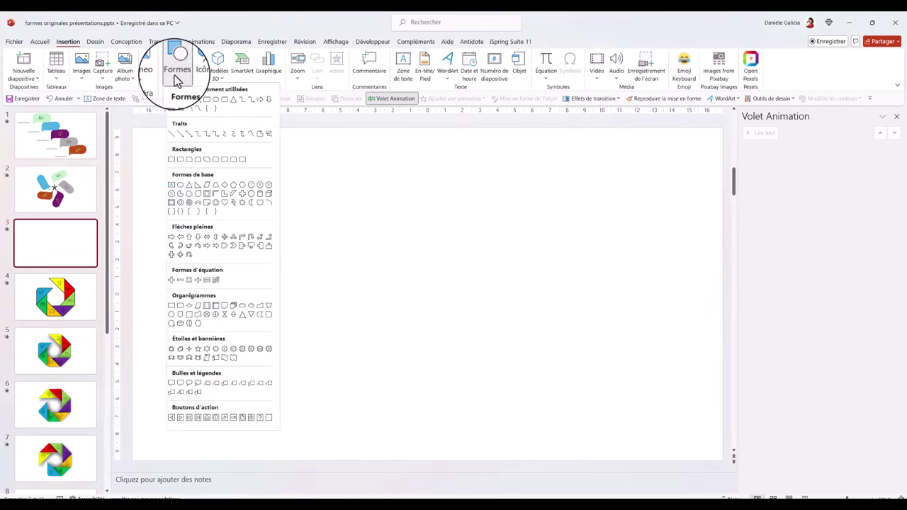
left_click(243, 161)
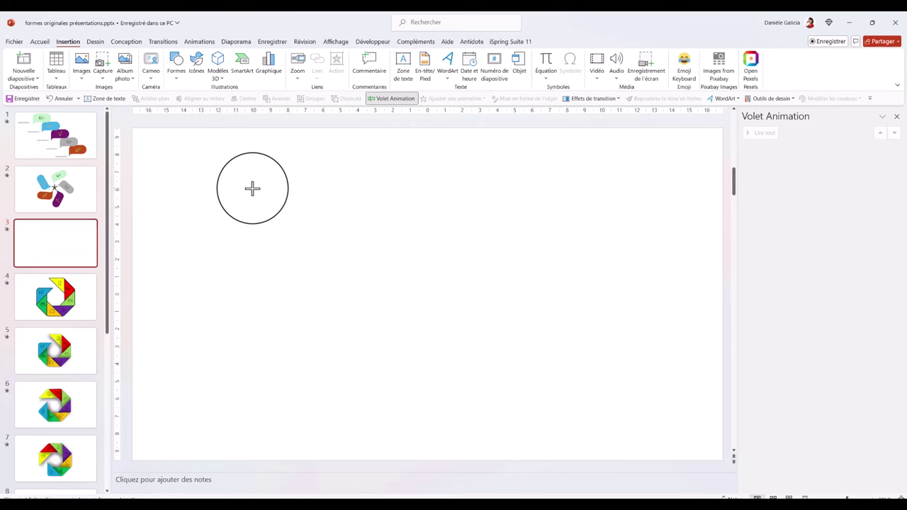
left_click_drag(253, 188, 374, 319)
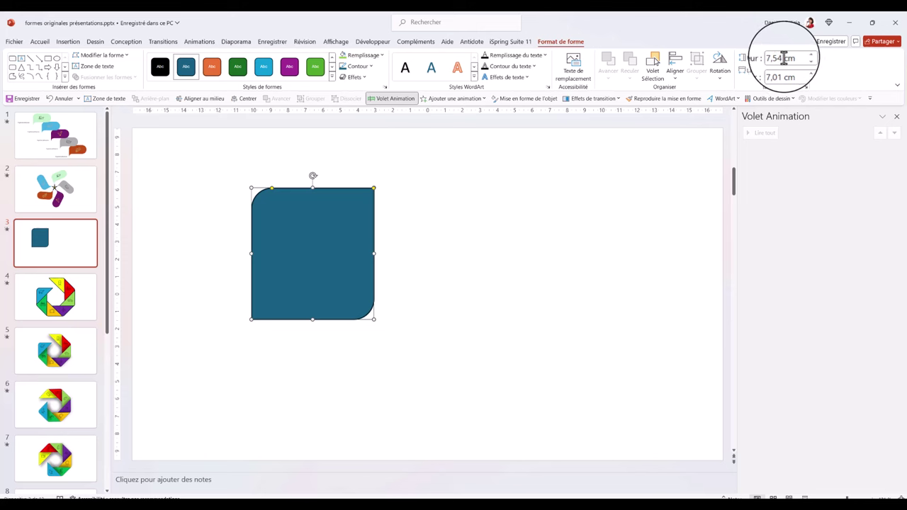
- Set the shape's height and width to 7,5 cm, making it a square
left_click(784, 58)
left_click(787, 59)
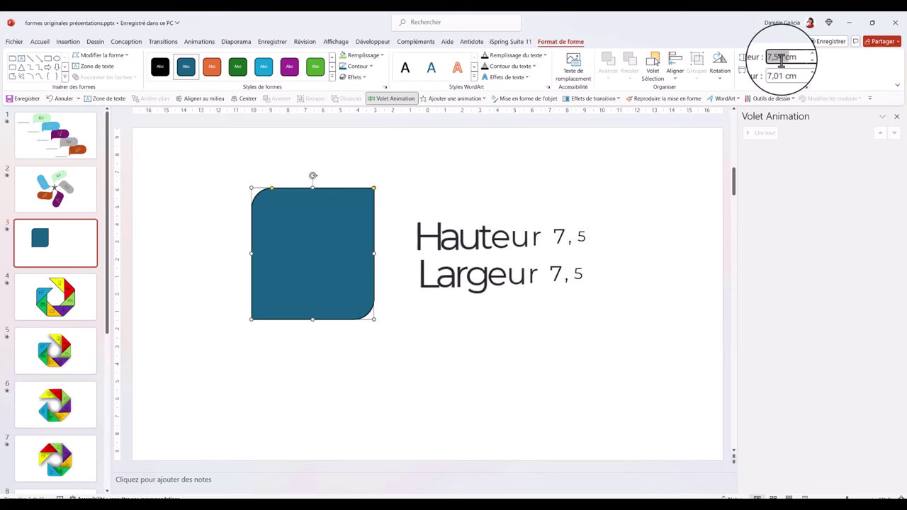
type("7,5")
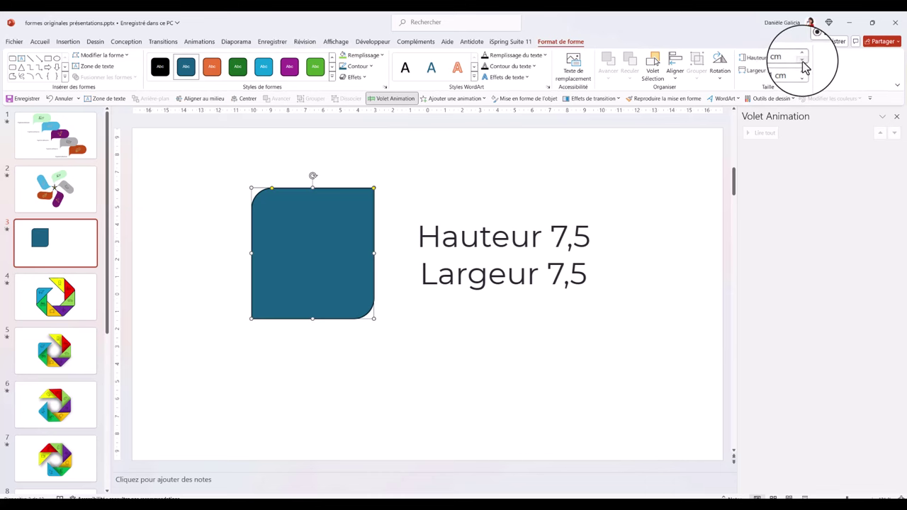
left_click(803, 70)
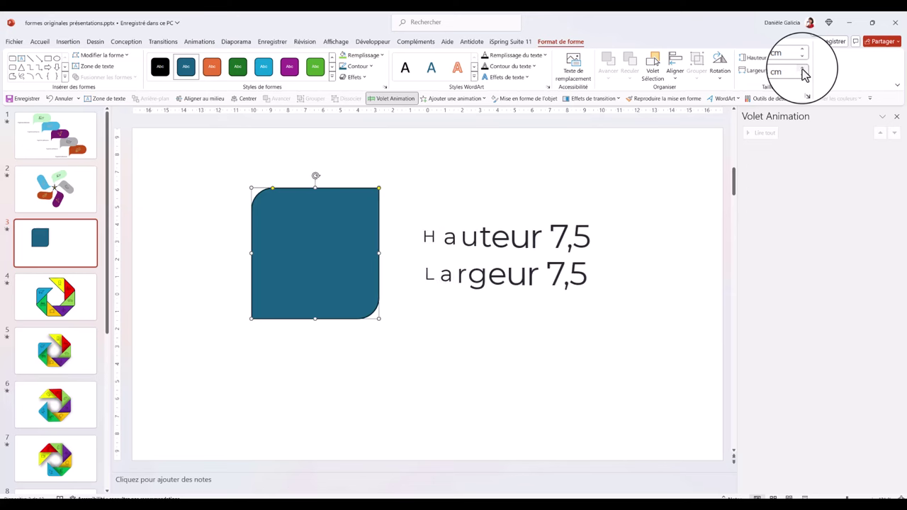
left_click(803, 69)
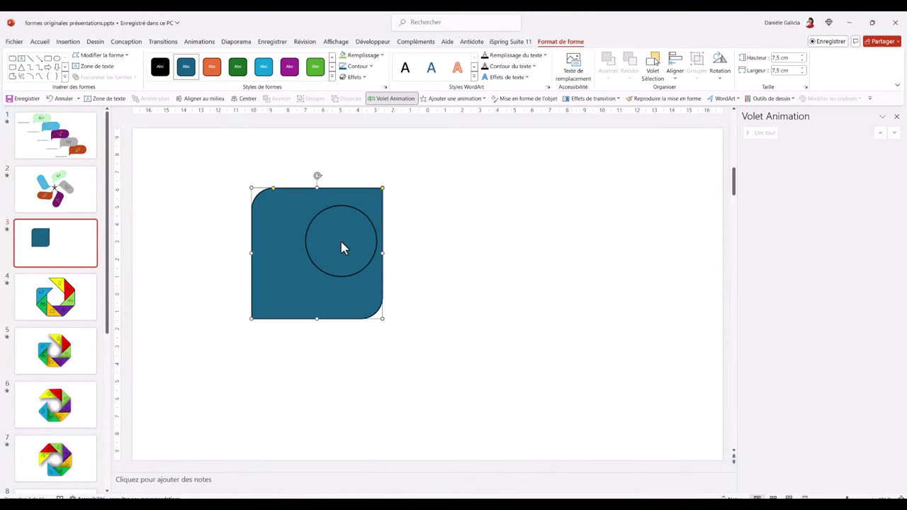
- Copy the square to its right with Copier ici and flatten the copy's rounded corners
left_click_drag(349, 248, 393, 243)
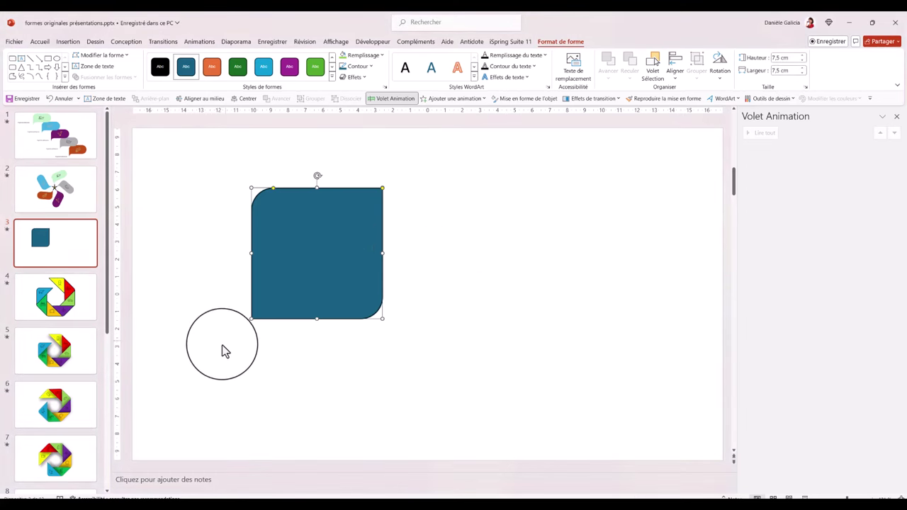
mouse_move(222, 345)
left_mouse_down()
mouse_move(277, 248)
mouse_move(456, 246)
left_mouse_up()
right_click(278, 248)
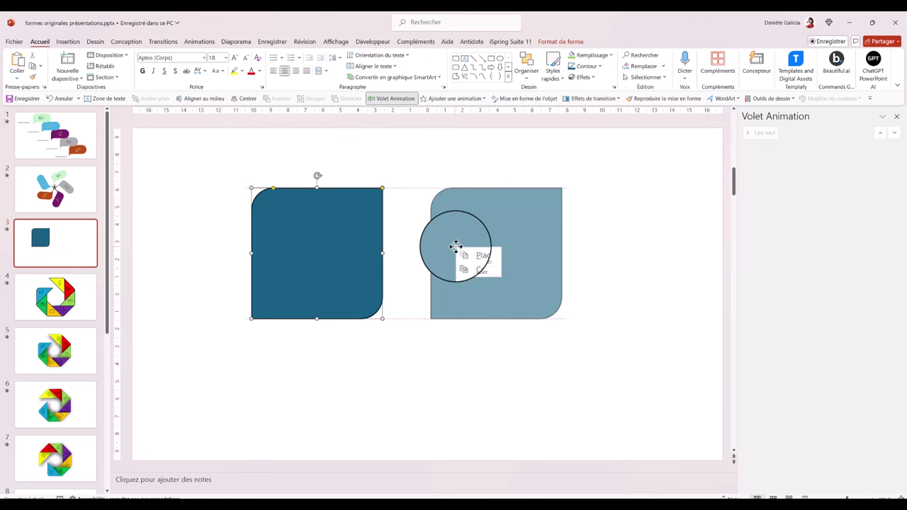
left_click(479, 266)
mouse_move(480, 263)
left_mouse_down()
mouse_move(439, 224)
mouse_move(451, 215)
mouse_move(454, 194)
mouse_move(429, 190)
left_mouse_up()
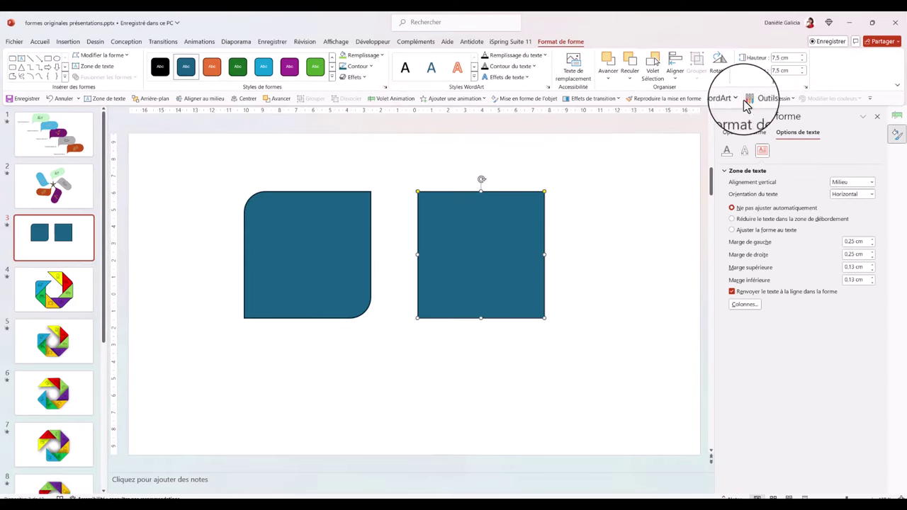
- Rotate the sharp-cornered copy 45° into a diamond using Autres options de rotation
left_click(723, 80)
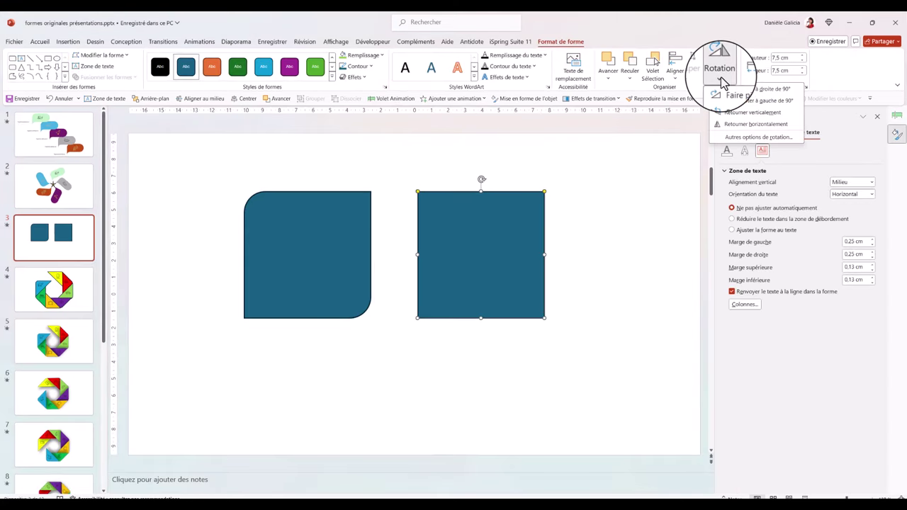
left_click(757, 137)
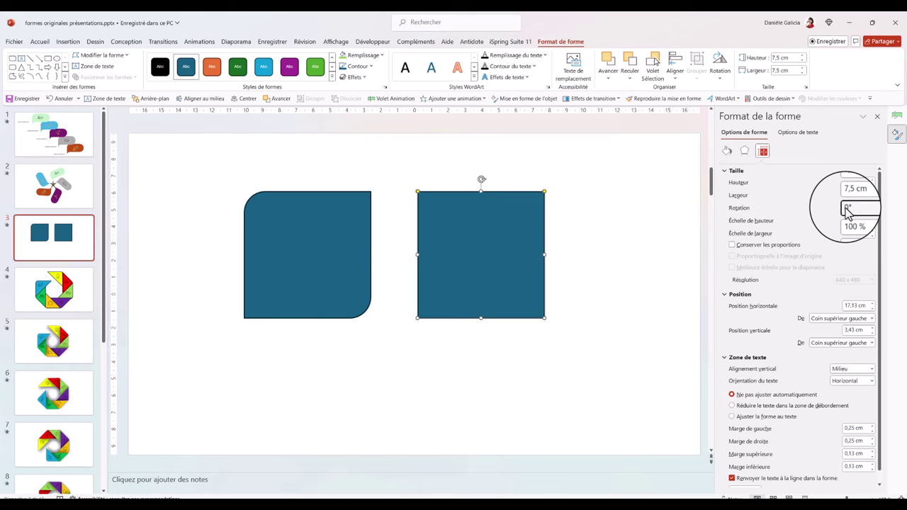
left_click(847, 207)
type("45")
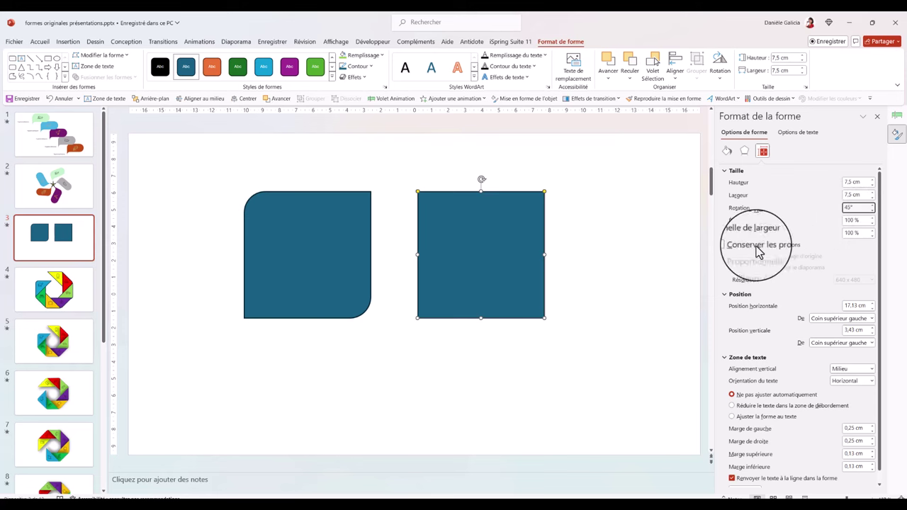
key("Return")
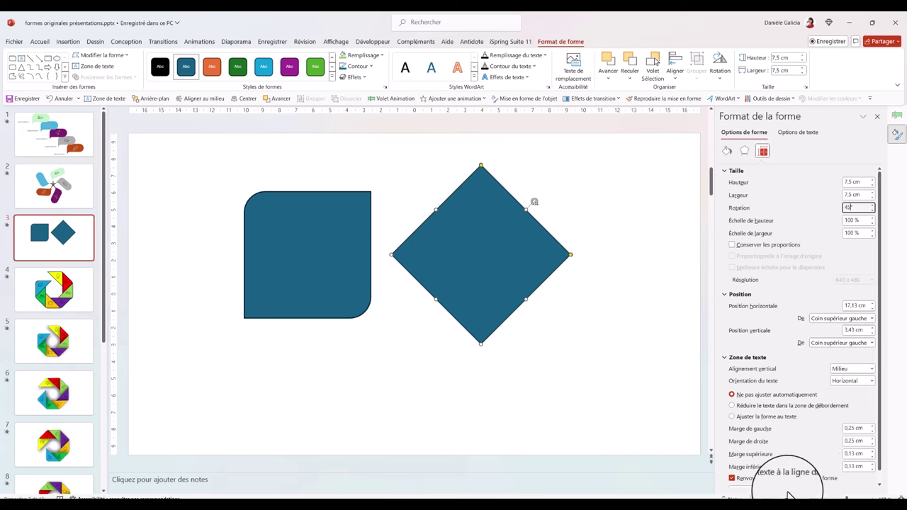
key("Escape")
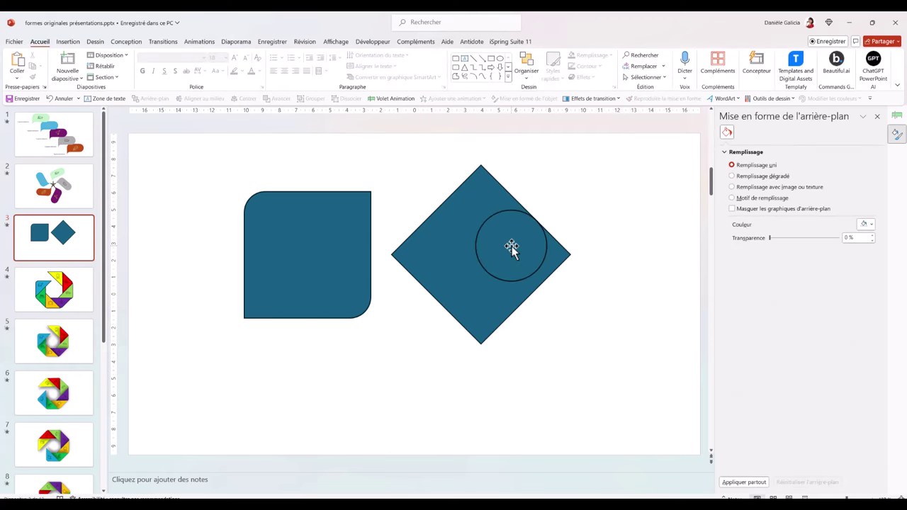
- Stretch the diamond into a long diagonal band lying across the rounded square
left_click(522, 243)
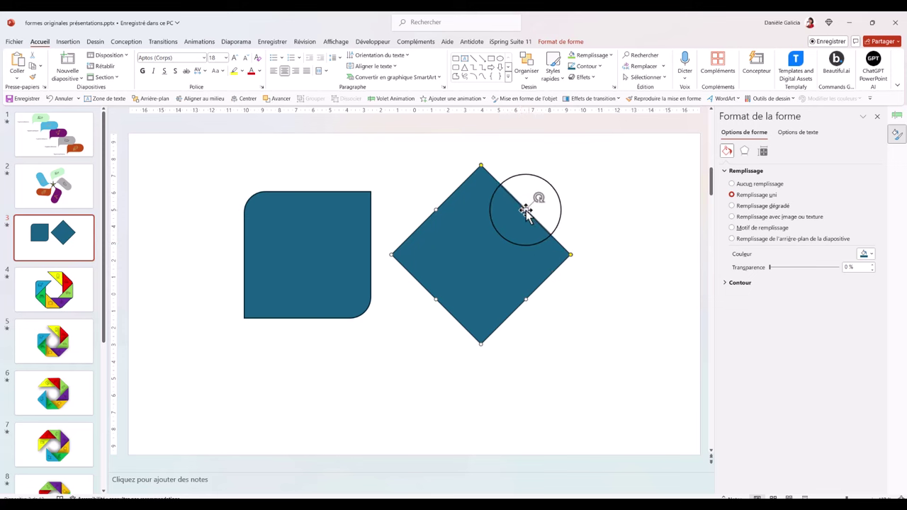
left_click_drag(526, 211, 571, 193)
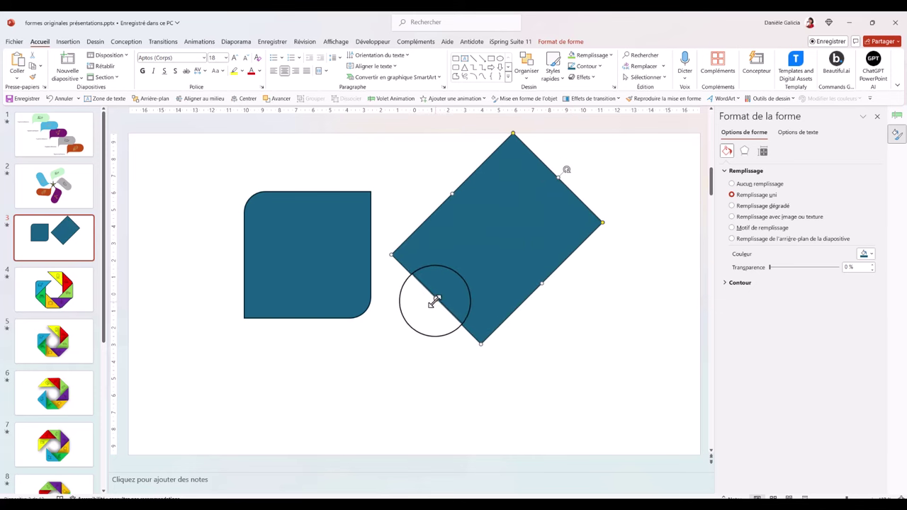
mouse_move(435, 301)
left_mouse_down()
mouse_move(344, 381)
mouse_move(265, 428)
left_mouse_up()
left_click_drag(433, 258, 383, 236)
left_click(437, 228)
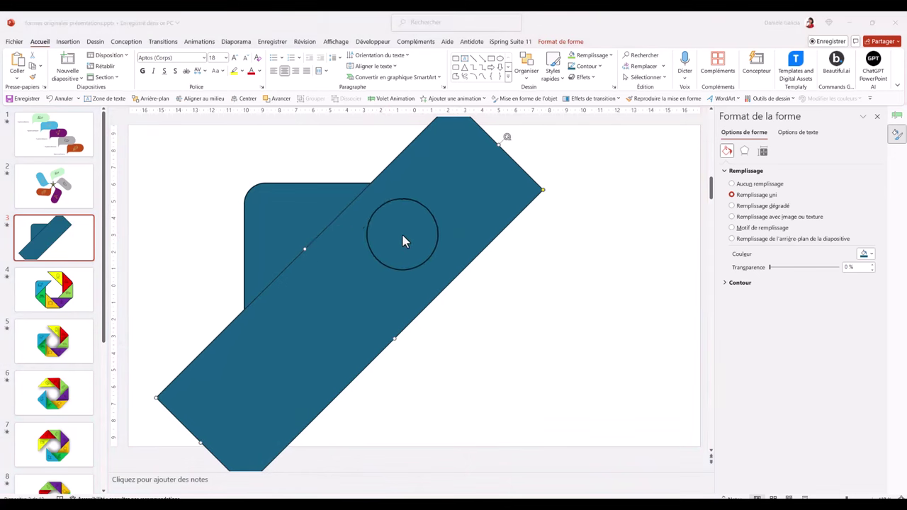
- Merge the rounded square with the band via Fusionner les formes, leaving a rounded triangle
left_click(261, 200)
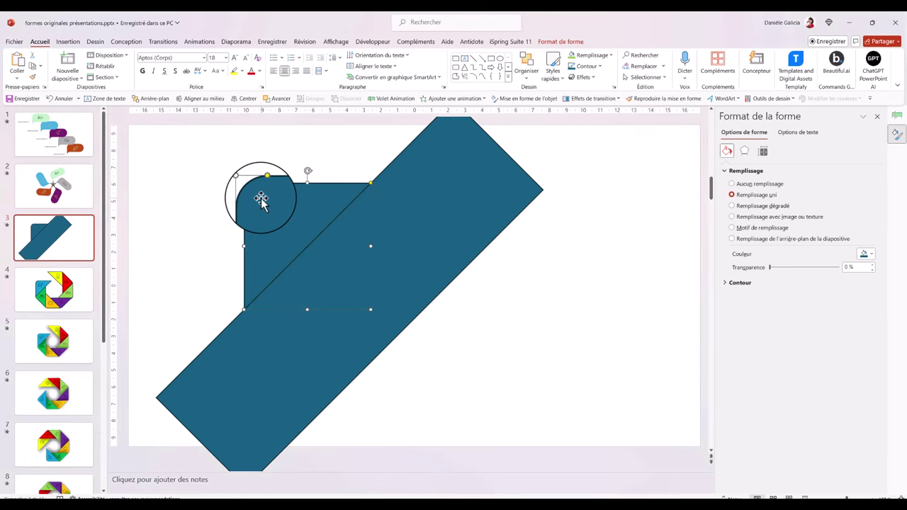
left_click(438, 187)
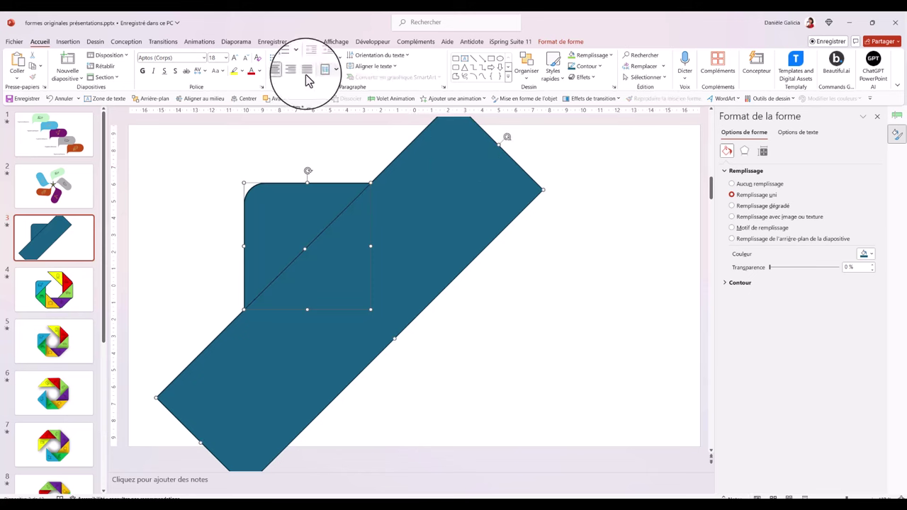
left_click(557, 40)
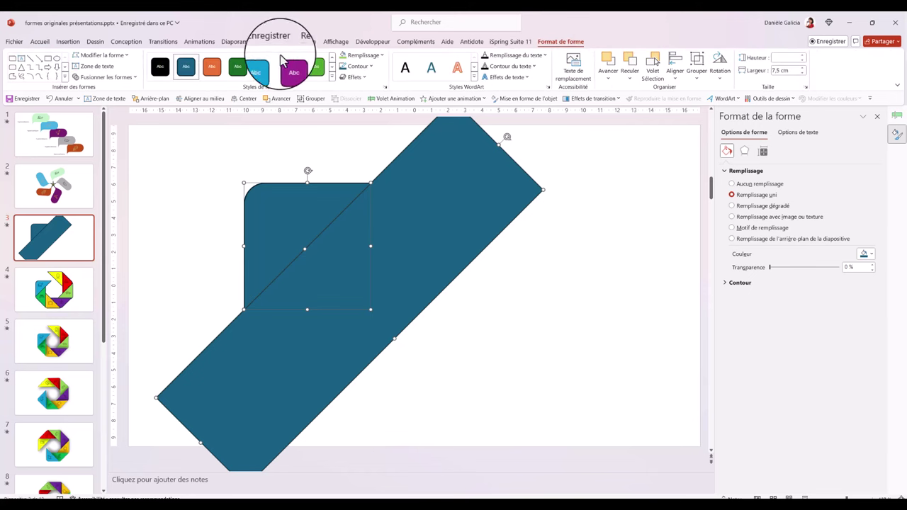
left_click(130, 76)
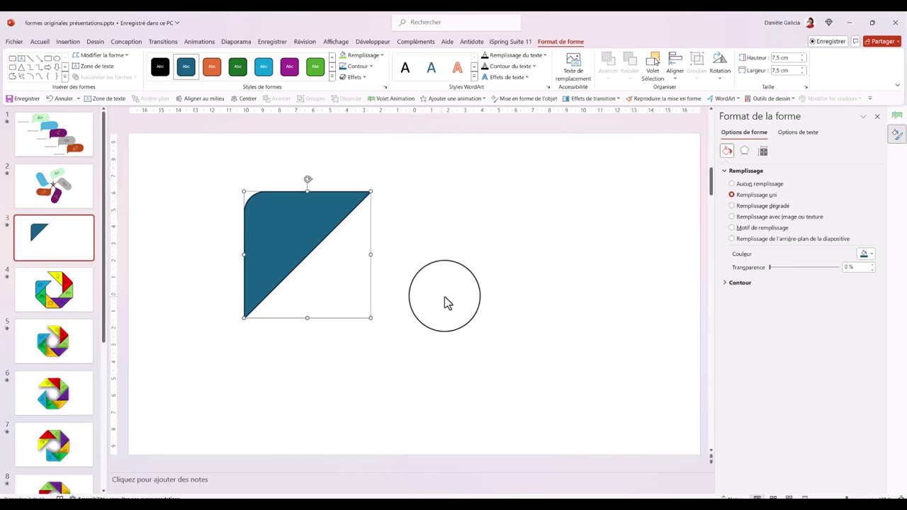
- Move the rounded triangle to the right and rotate it clockwise
left_click(456, 292)
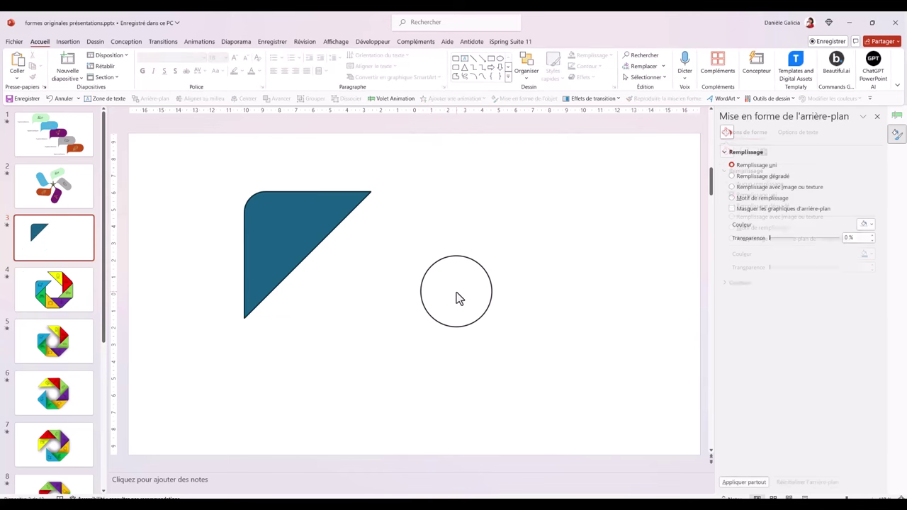
left_click_drag(578, 319, 283, 214)
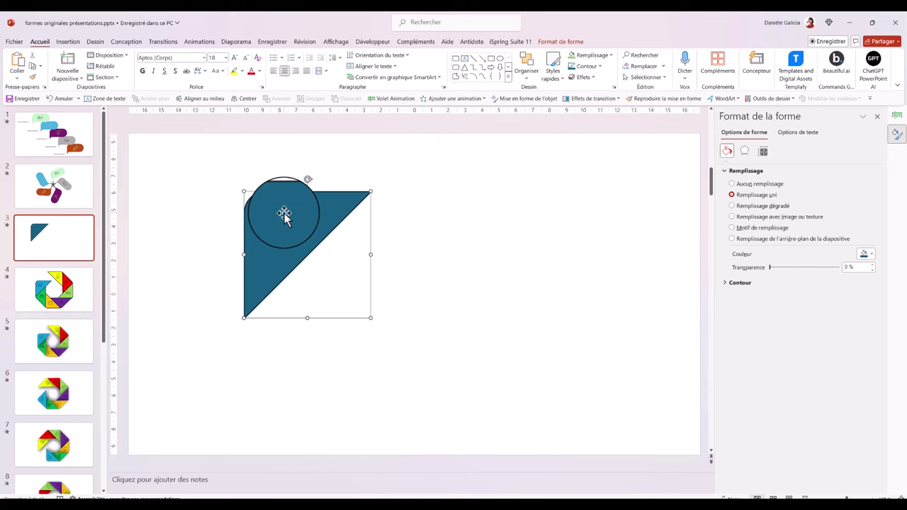
left_click_drag(283, 214, 500, 206)
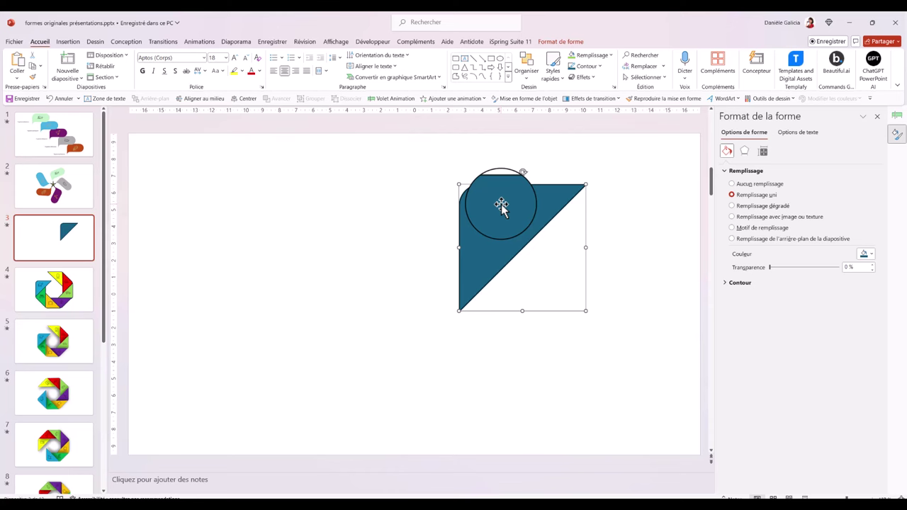
mouse_move(523, 171)
left_mouse_down()
mouse_move(541, 171)
mouse_move(570, 196)
mouse_move(574, 231)
mouse_move(564, 240)
mouse_move(545, 217)
mouse_move(554, 183)
mouse_move(504, 285)
mouse_move(548, 219)
left_mouse_up()
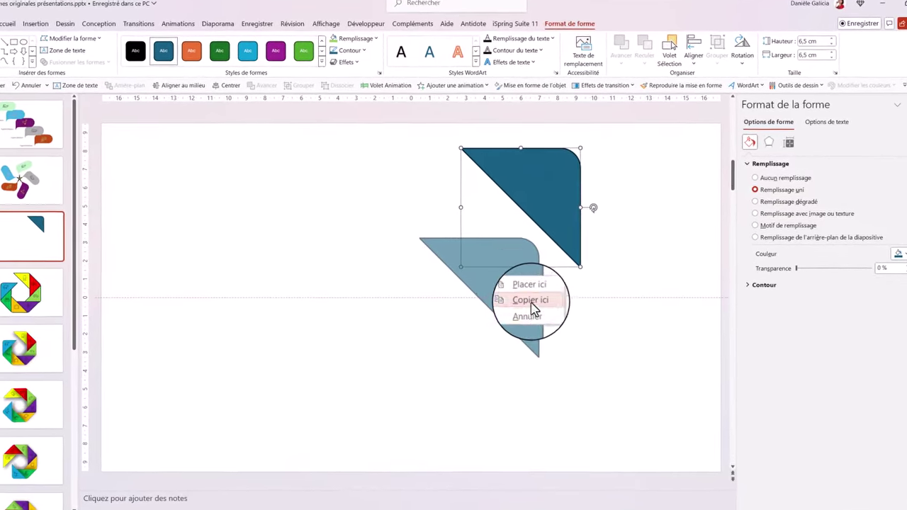
- Place a copy of the triangle piece, rotate it and fit it against the upper shape
left_click(518, 298)
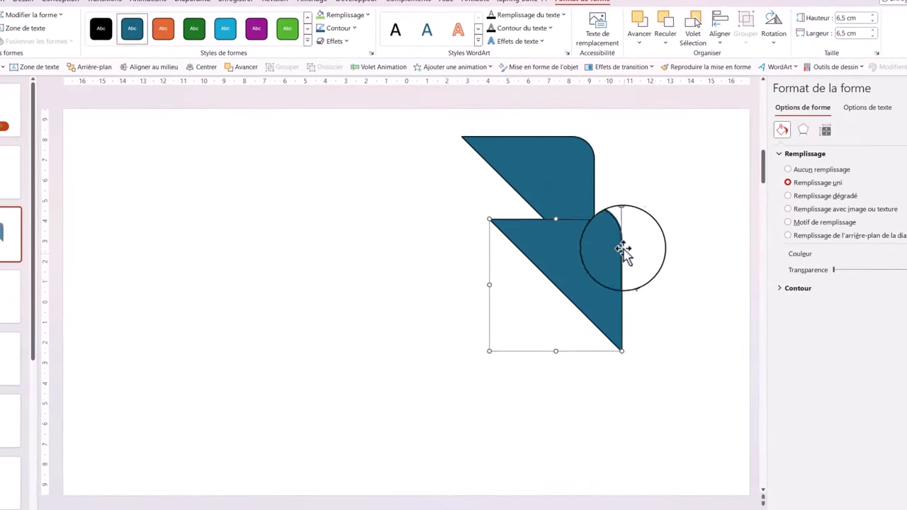
mouse_move(640, 285)
left_mouse_down()
mouse_move(604, 339)
mouse_move(632, 348)
mouse_move(688, 297)
left_mouse_up()
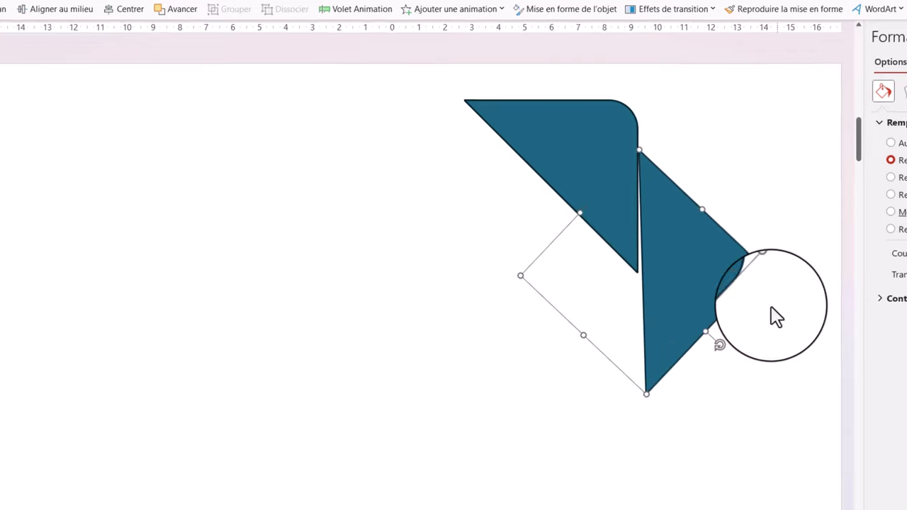
mouse_move(724, 347)
left_mouse_down()
mouse_move(734, 355)
mouse_move(736, 301)
left_mouse_up()
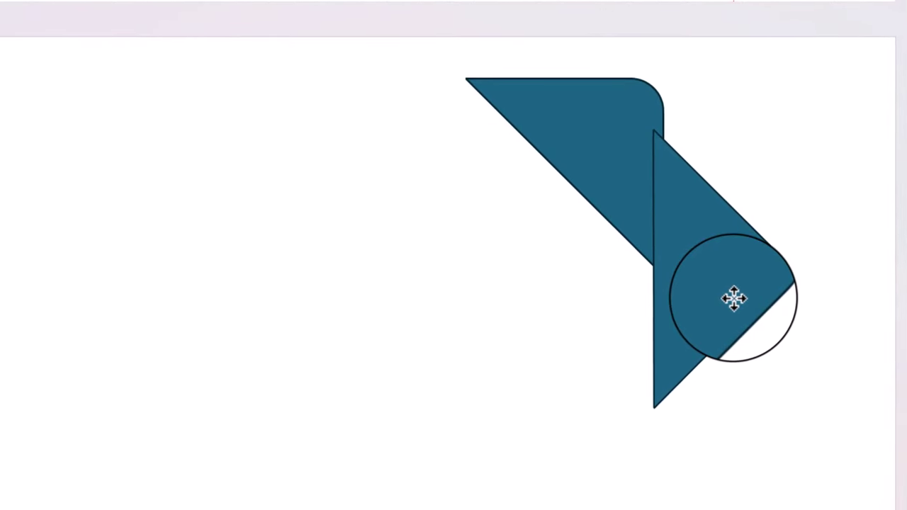
left_click_drag(735, 297, 745, 271)
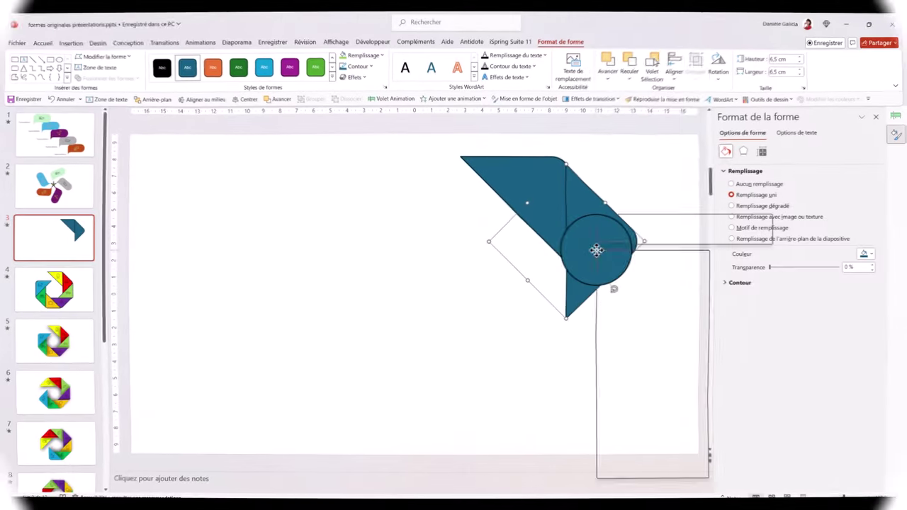
- Rotate and fit the remaining triangle pieces to close the octagonal ring
mouse_move(641, 241)
left_mouse_down()
mouse_move(617, 325)
mouse_move(558, 384)
mouse_move(582, 384)
mouse_move(431, 346)
mouse_move(465, 365)
left_mouse_up()
left_click(365, 247)
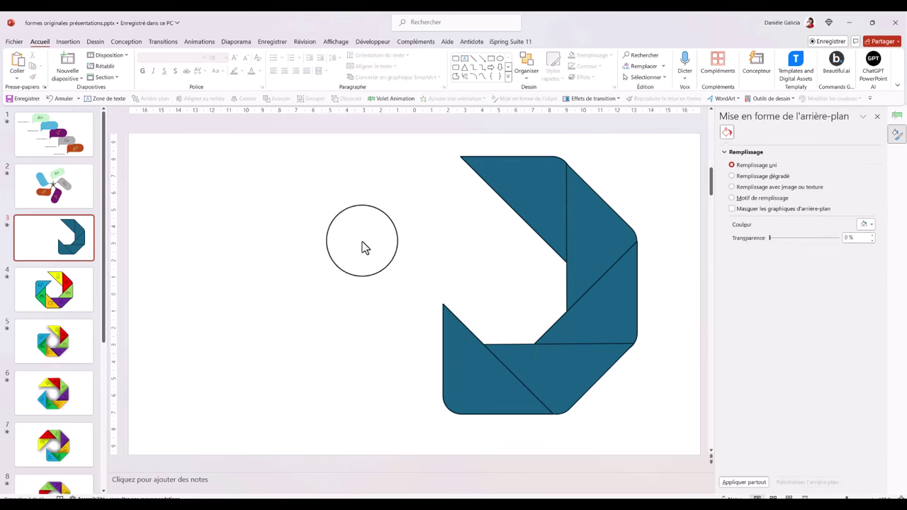
left_click(581, 270)
mouse_move(498, 287)
left_mouse_down()
mouse_move(382, 183)
mouse_move(387, 190)
left_mouse_up()
mouse_move(405, 270)
left_mouse_down()
mouse_move(410, 305)
mouse_move(322, 291)
mouse_move(372, 241)
mouse_move(401, 227)
left_mouse_up()
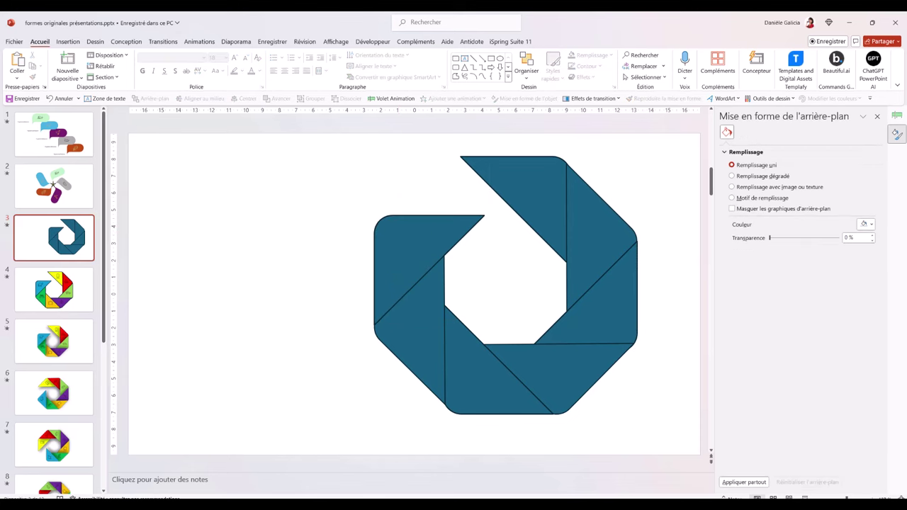
- Select all the ring pieces and group them into one object
left_click_drag(655, 169, 679, 452)
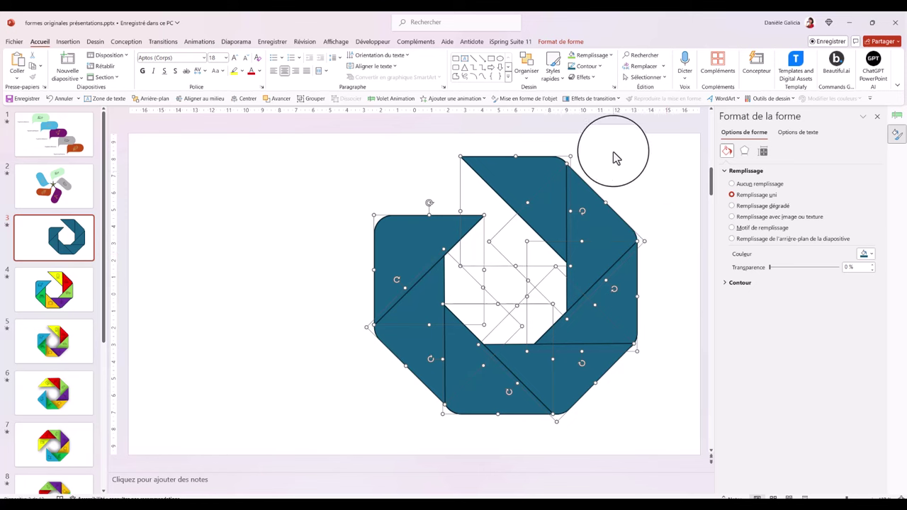
right_click(626, 230)
mouse_move(730, 305)
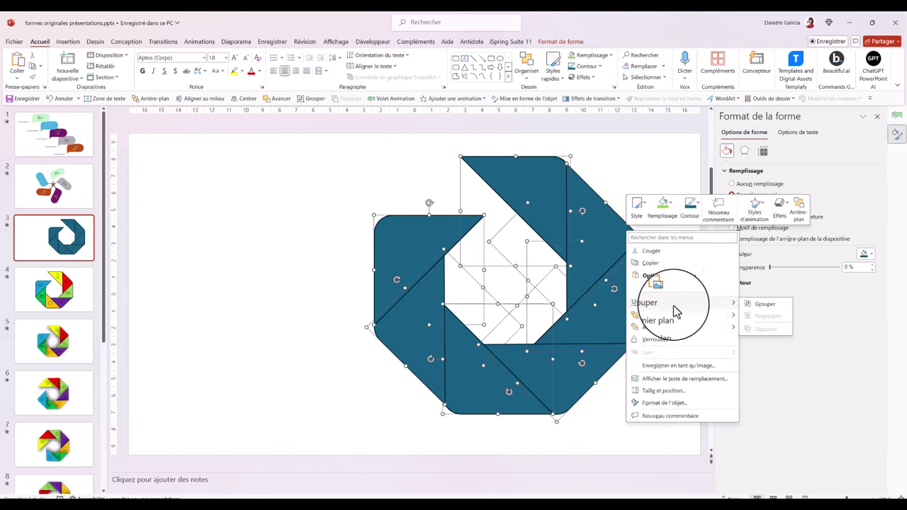
left_click(760, 306)
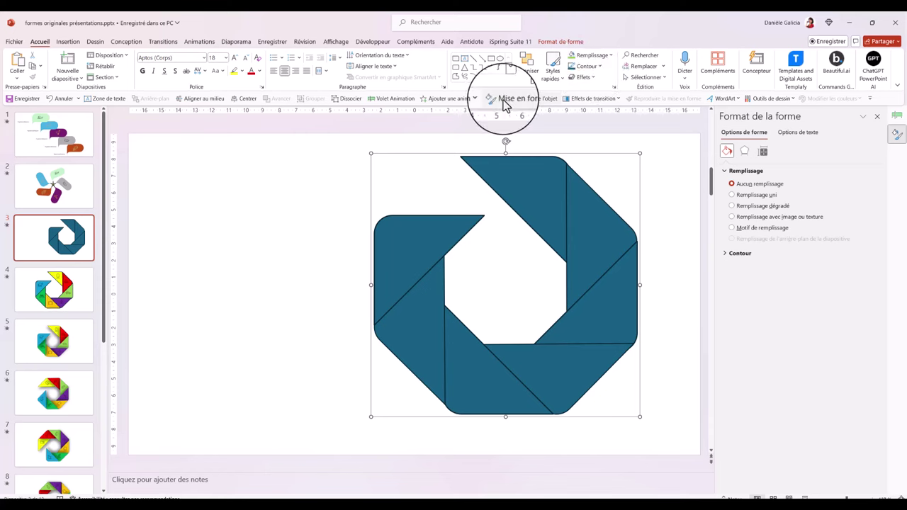
- Centre the ring horizontally and fill the first two triangles light green
left_click(248, 98)
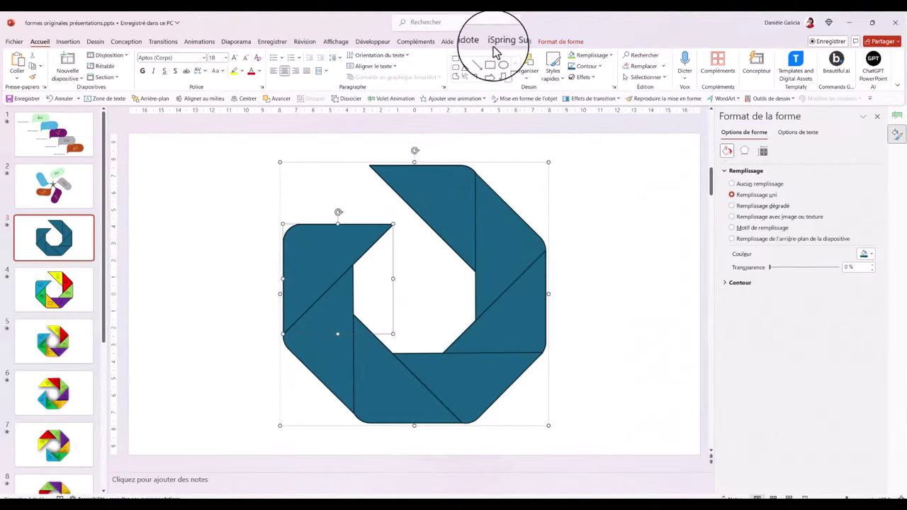
left_click(592, 55)
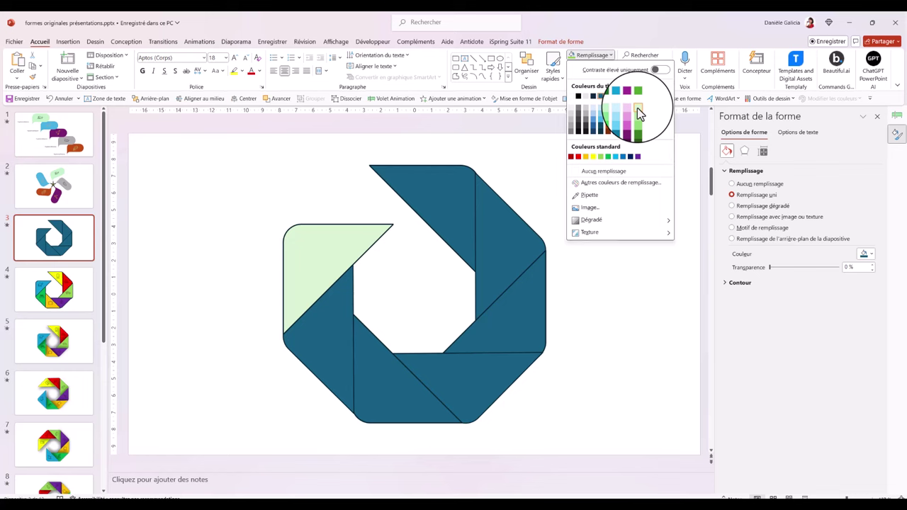
left_click(637, 108)
left_click_drag(383, 324, 330, 354)
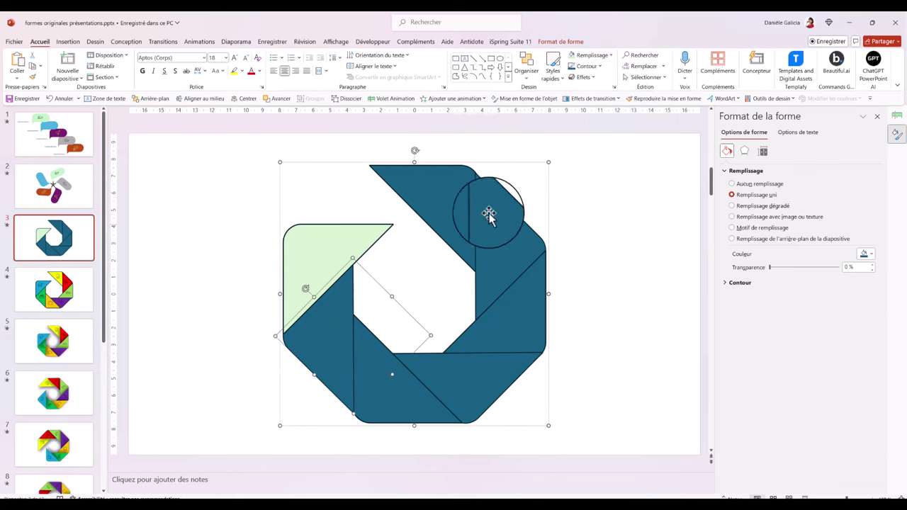
left_click(610, 58)
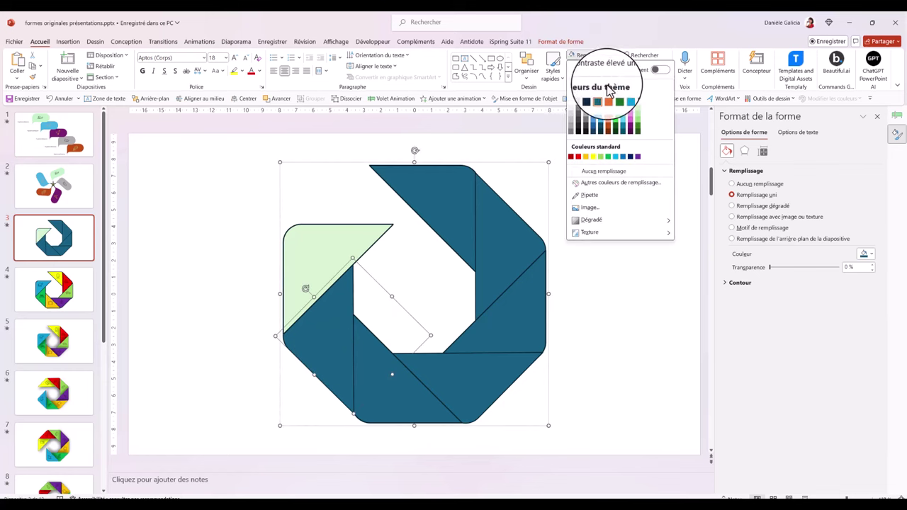
left_click(639, 118)
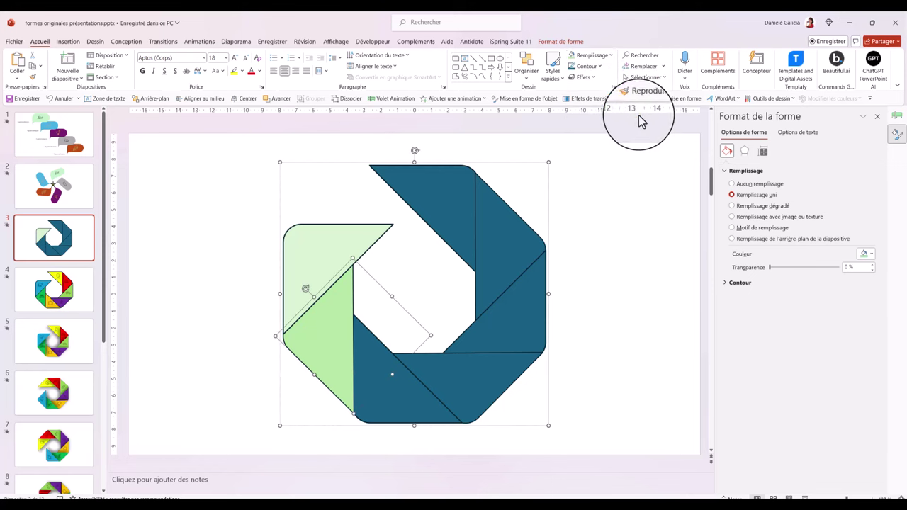
- Fill the lower triangles dark green, then pick a custom fill colour for the top triangle
left_click(409, 417)
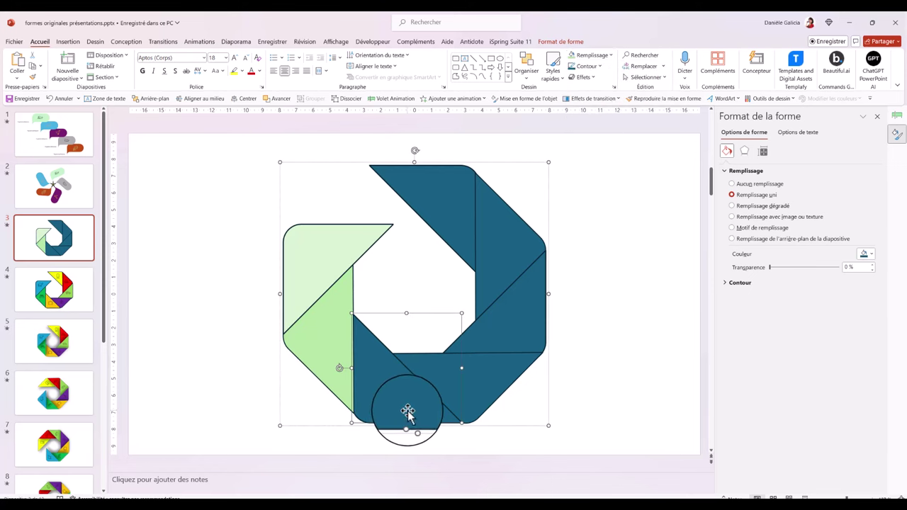
left_click(611, 56)
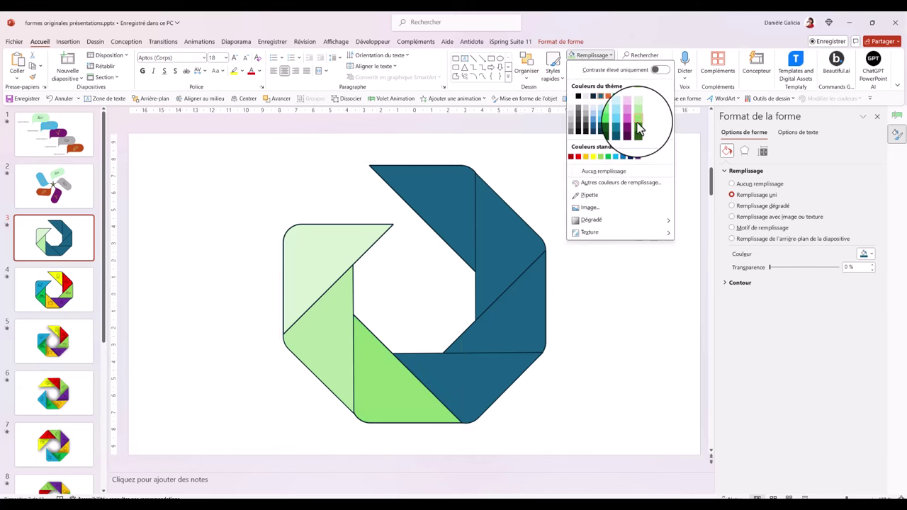
key("Escape")
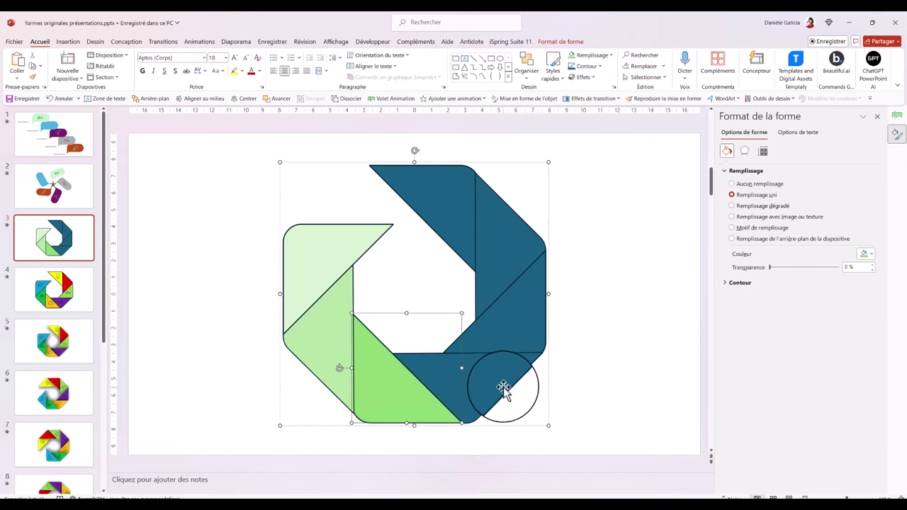
left_click(503, 388)
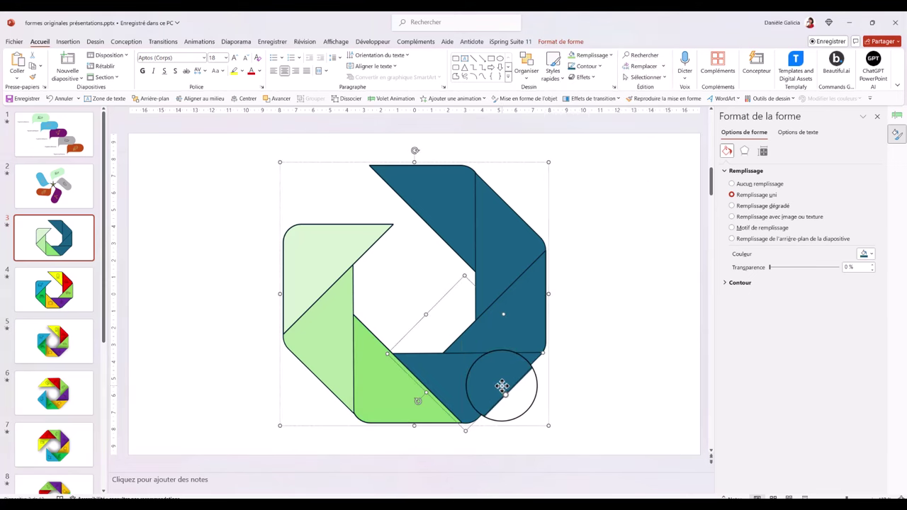
left_click(611, 56)
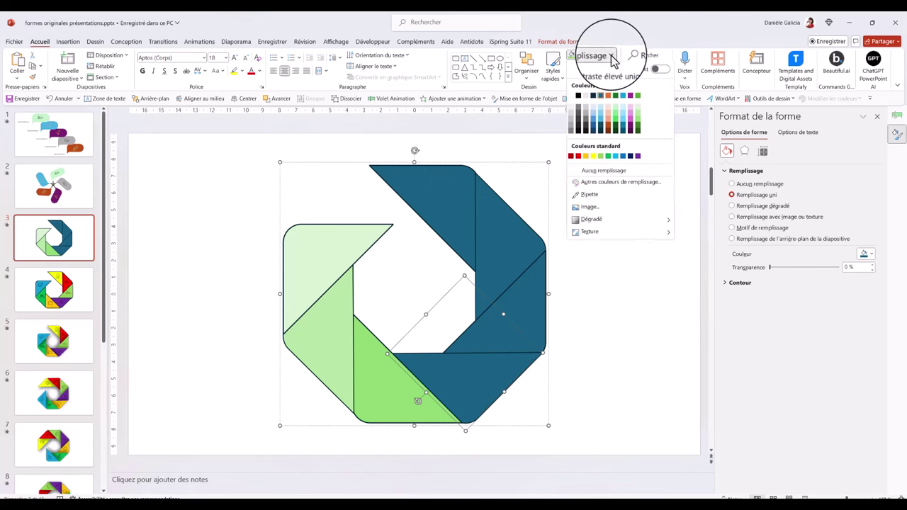
left_click(639, 130)
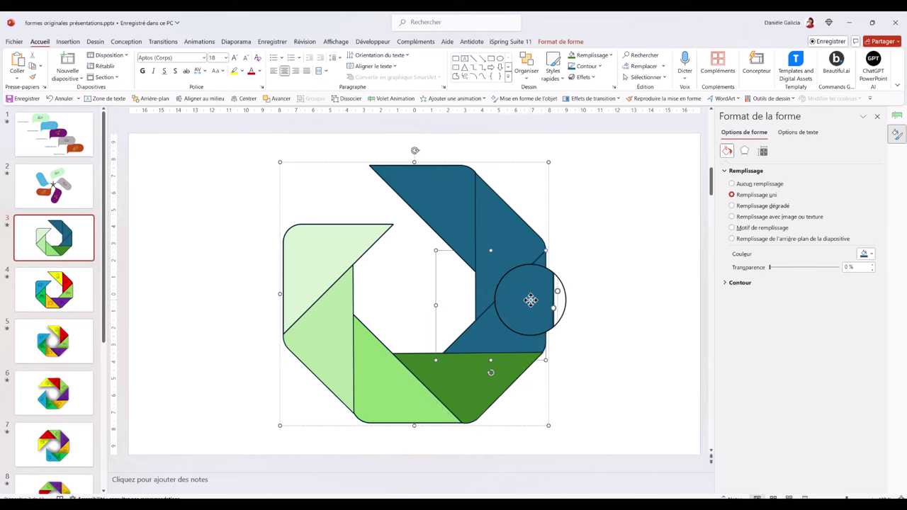
left_click_drag(531, 301, 457, 198)
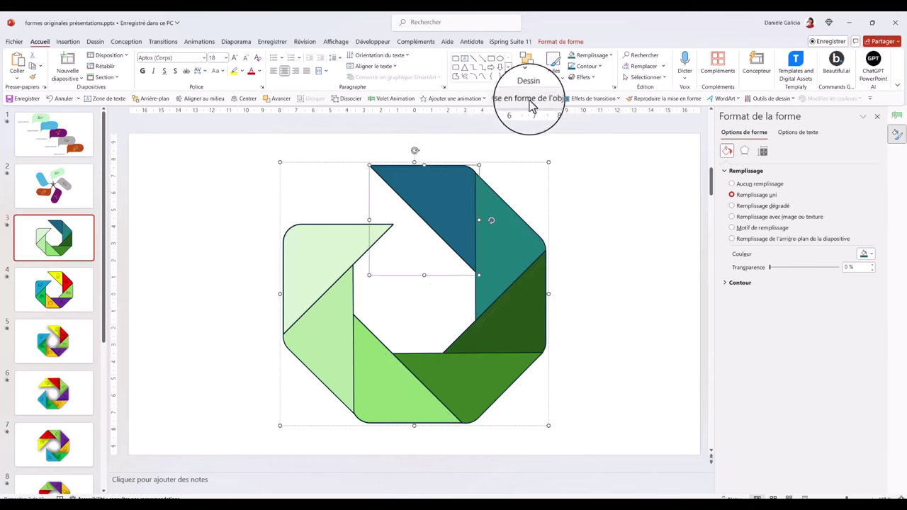
left_click(611, 57)
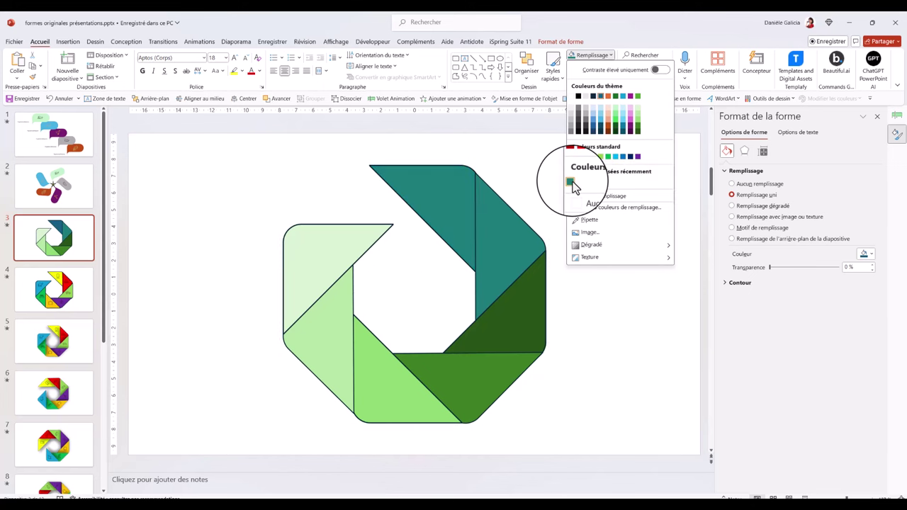
left_click(610, 207)
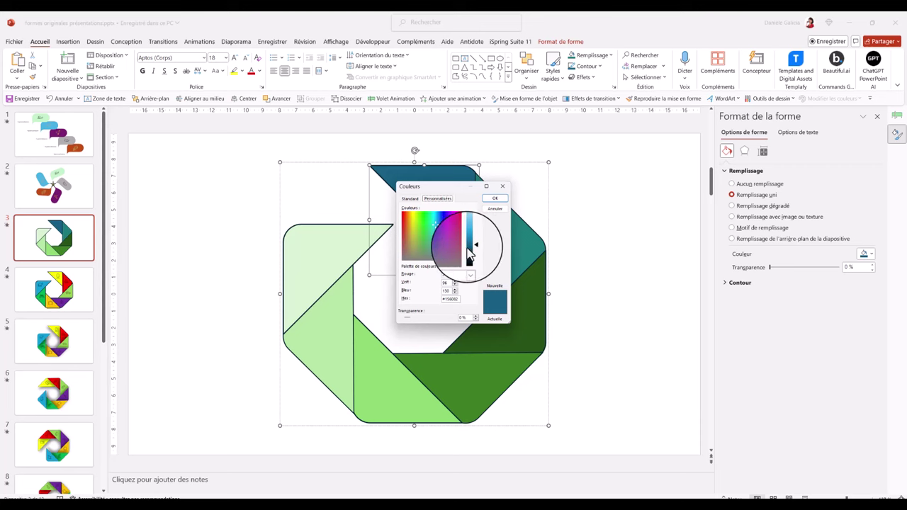
- Give the pale green triangle an outer shadow: 50% transparency, 15 pt blur, 15 pt distance
left_click(744, 155)
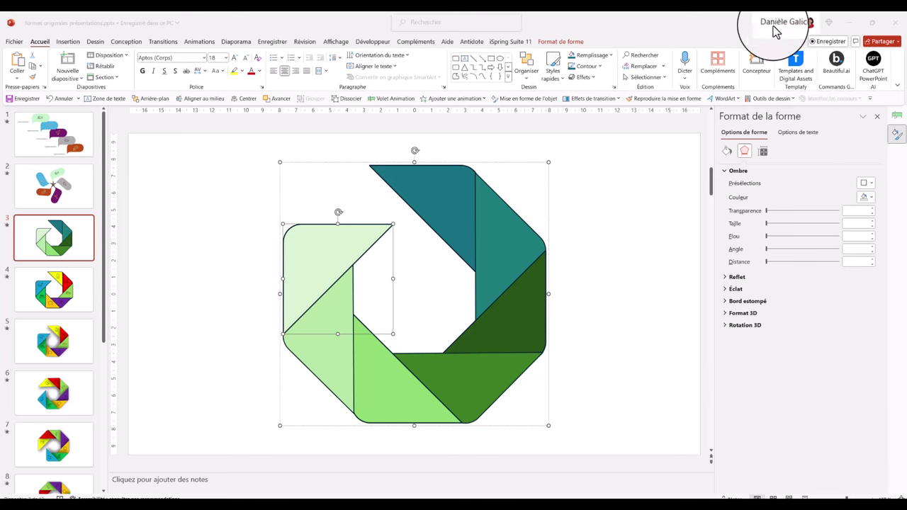
left_click(873, 185)
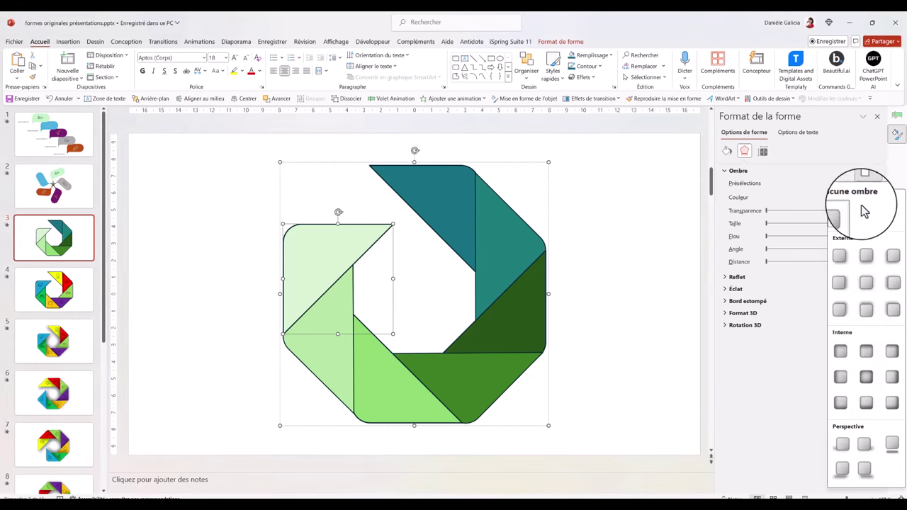
left_click(839, 254)
double_click(847, 238)
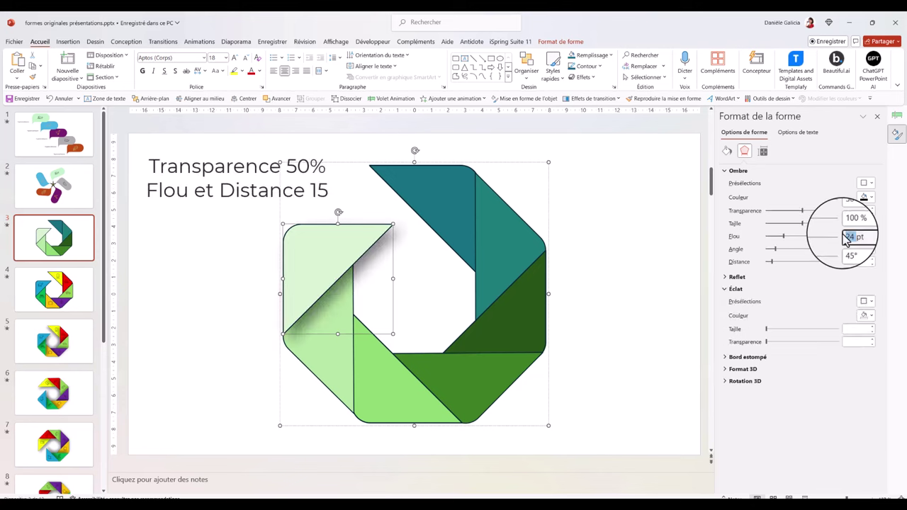
type("5")
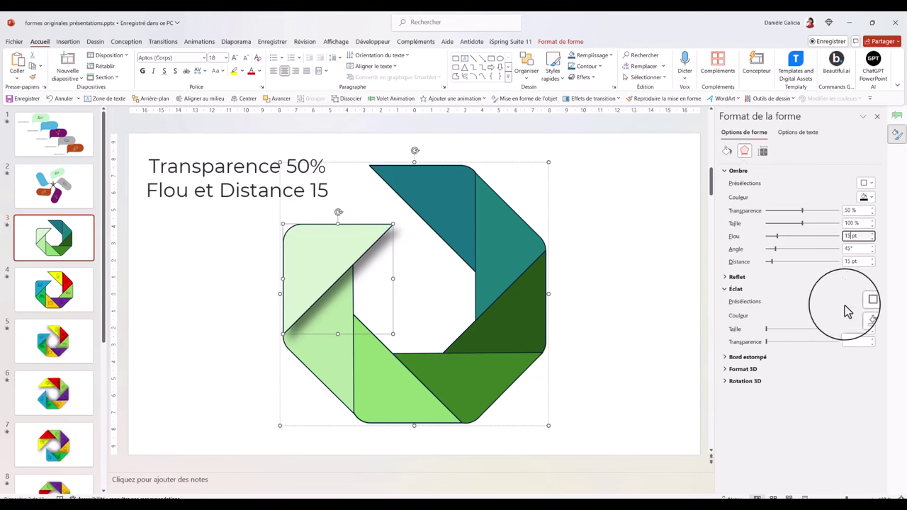
- Apply an offset outer shadow with 50% transparency and 15 pt to the next triangle
left_click(872, 302)
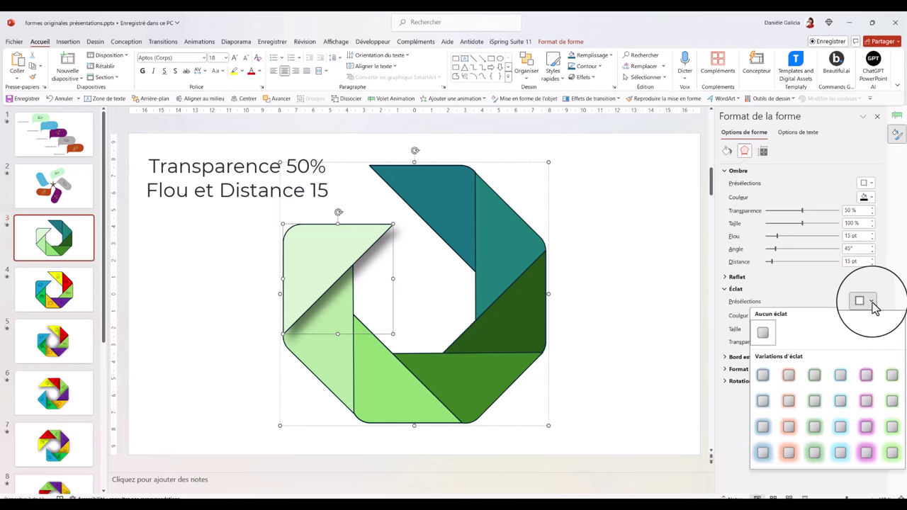
left_click(803, 296)
left_click(735, 289)
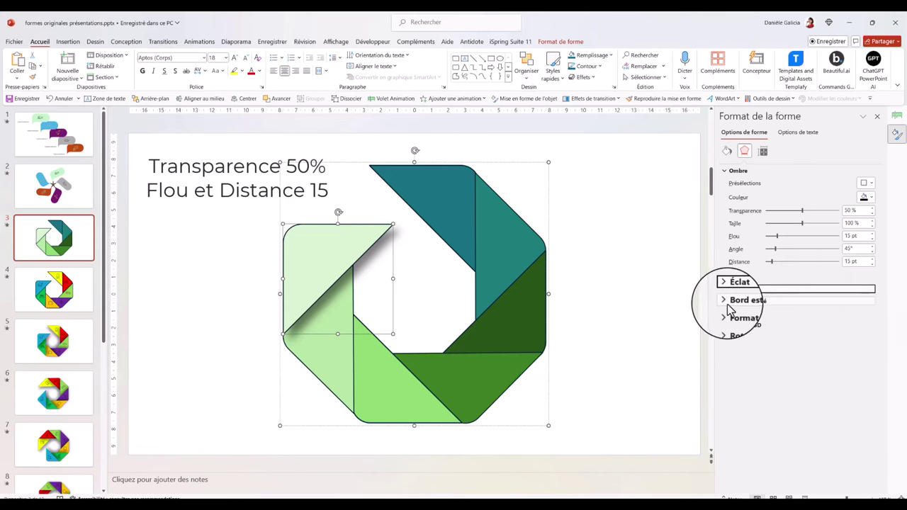
left_click(334, 363)
left_click(866, 183)
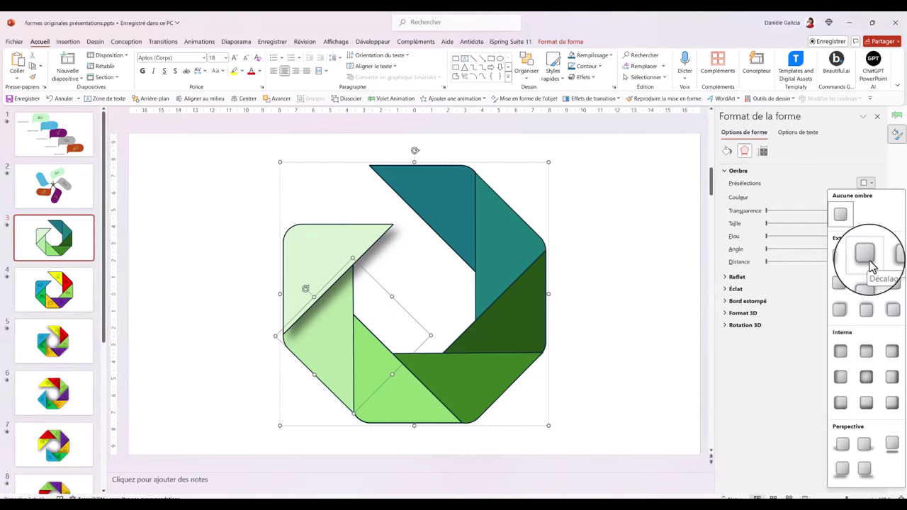
left_click(839, 224)
type("50")
key("Tab")
key("Tab")
type("15")
key("Tab")
key("Tab")
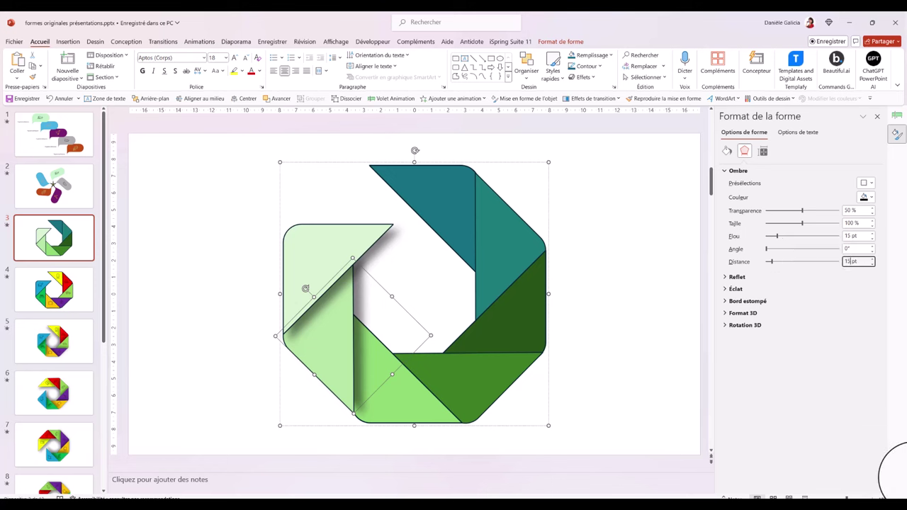
- Apply the offset outer shadow to the bottom light green triangle and the following two pieces
left_click(439, 315)
left_click(865, 183)
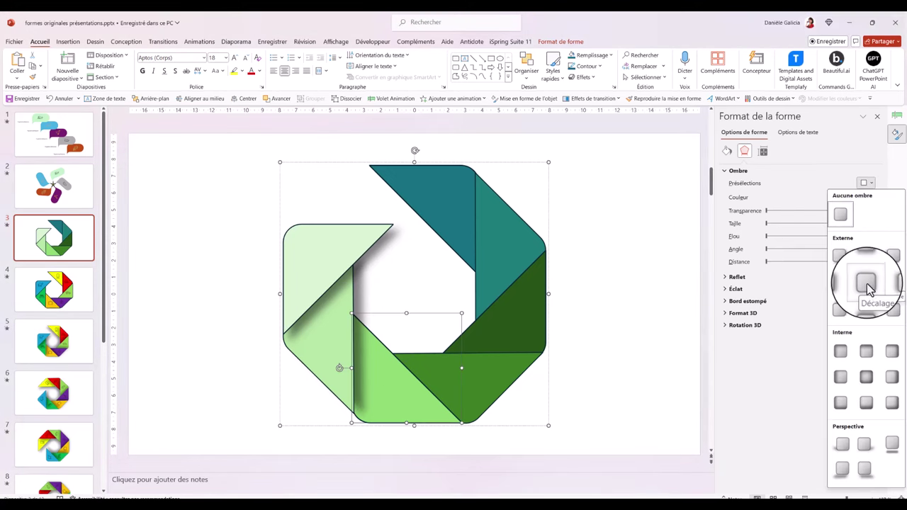
left_click(867, 283)
left_click(848, 261)
left_click(865, 183)
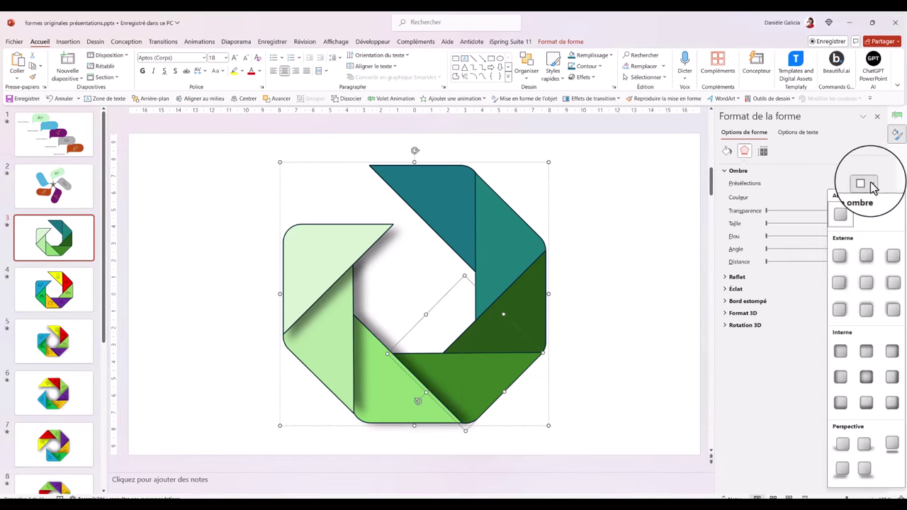
left_click(894, 285)
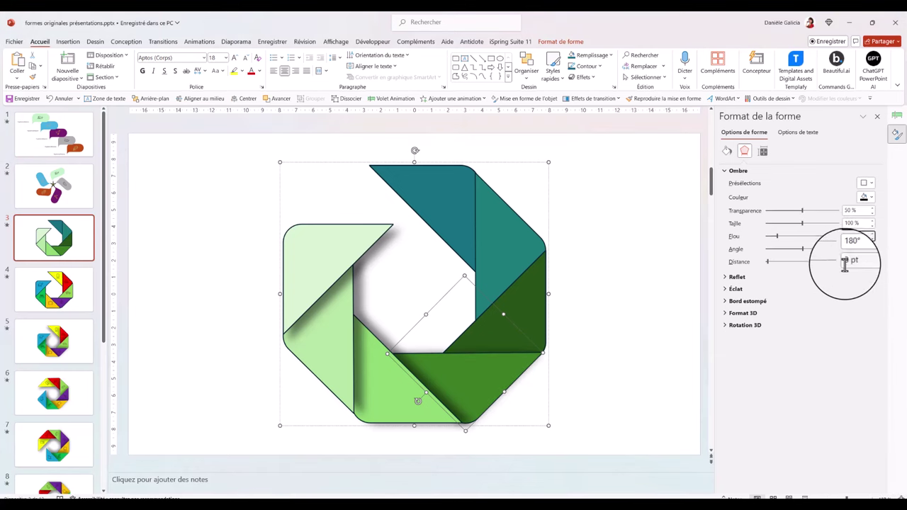
left_click(865, 180)
left_click(867, 308)
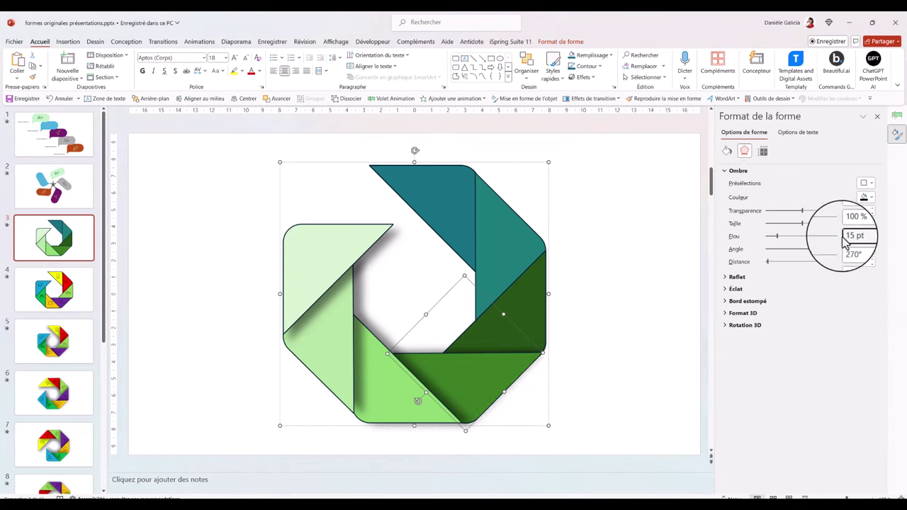
- Add outer shadows to the last triangles through the top one, then deselect to review
left_click(865, 182)
left_click(856, 283)
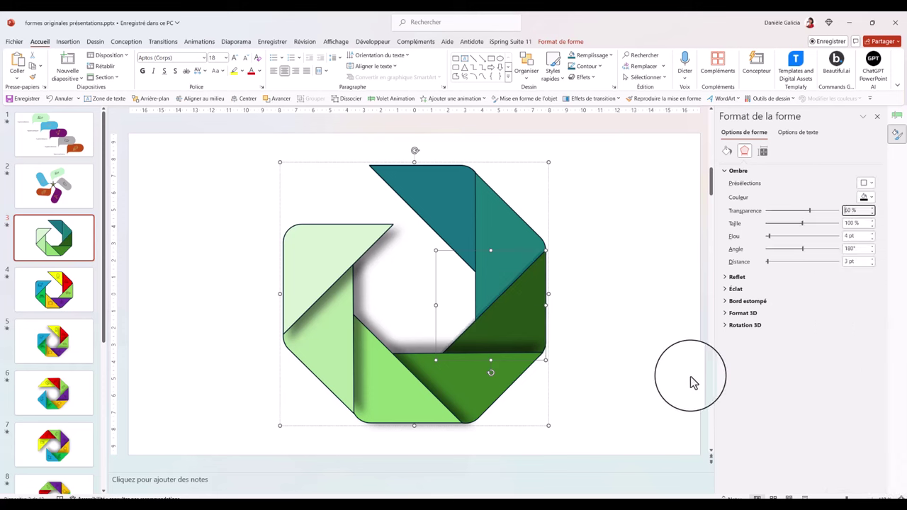
double_click(847, 237)
left_click(867, 183)
left_click(875, 220)
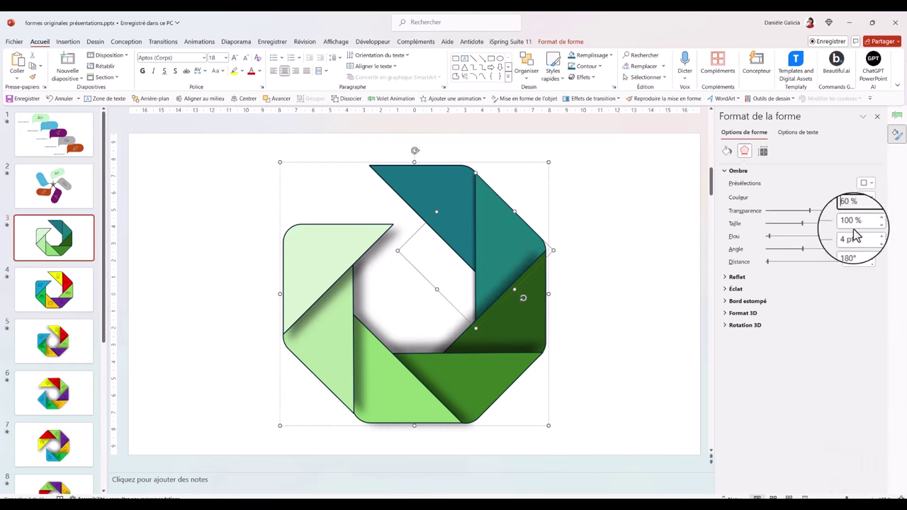
left_click(859, 262)
type("15")
left_click(865, 183)
left_click(890, 259)
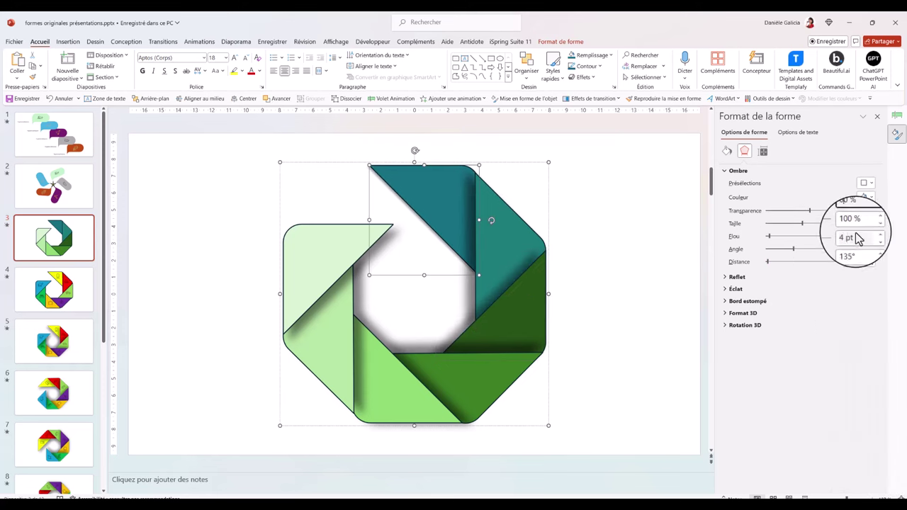
left_click(617, 165)
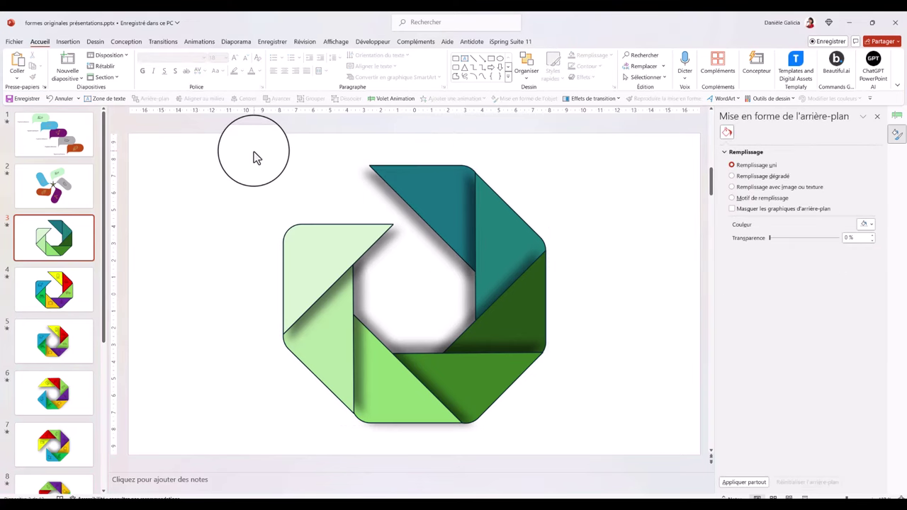
- Set all the ring's triangles to Sans contour, removing their dark outlines
left_click_drag(253, 151, 604, 459)
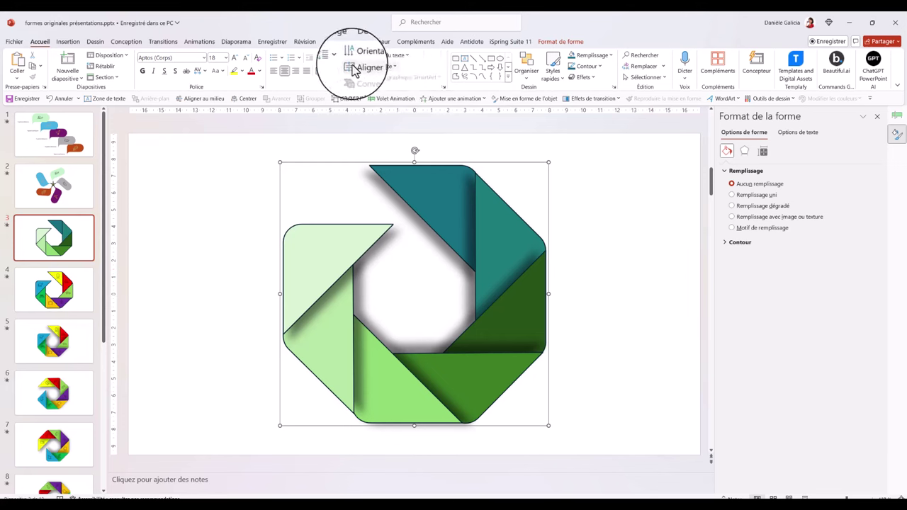
left_click(569, 44)
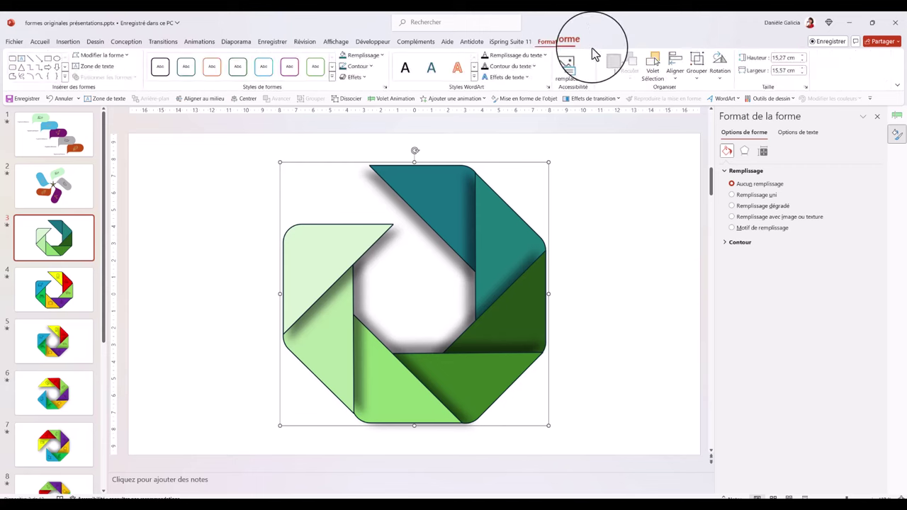
left_click(370, 68)
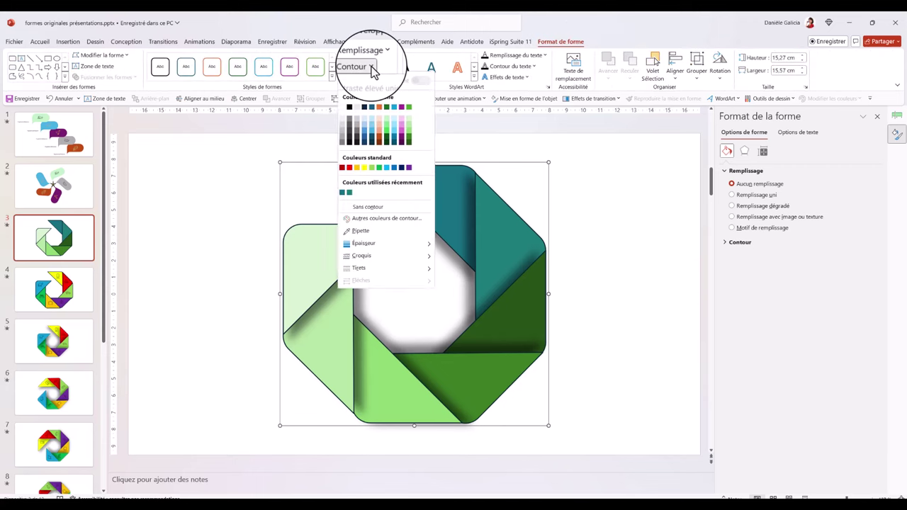
left_click(379, 210)
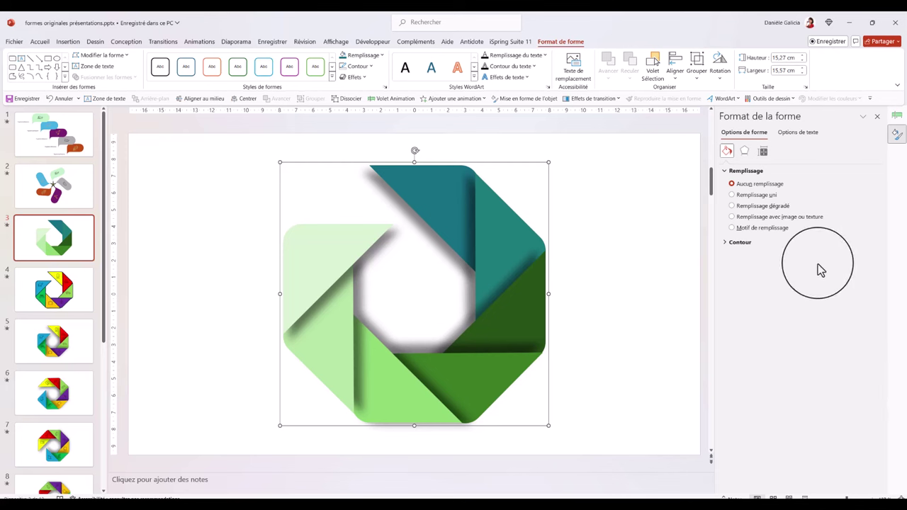
left_click(746, 171)
left_click(666, 158)
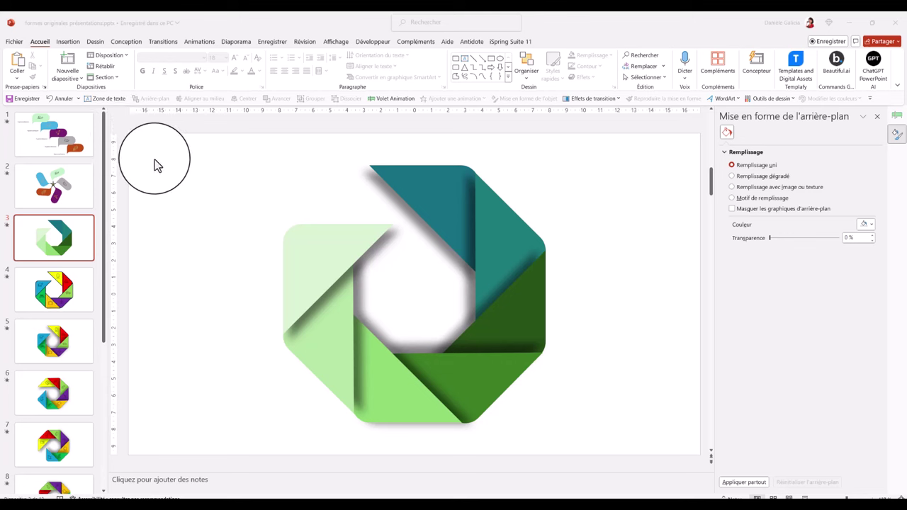
- Bring the PowerPoint window into focus and show the Insertion ribbon tab
left_click(157, 165)
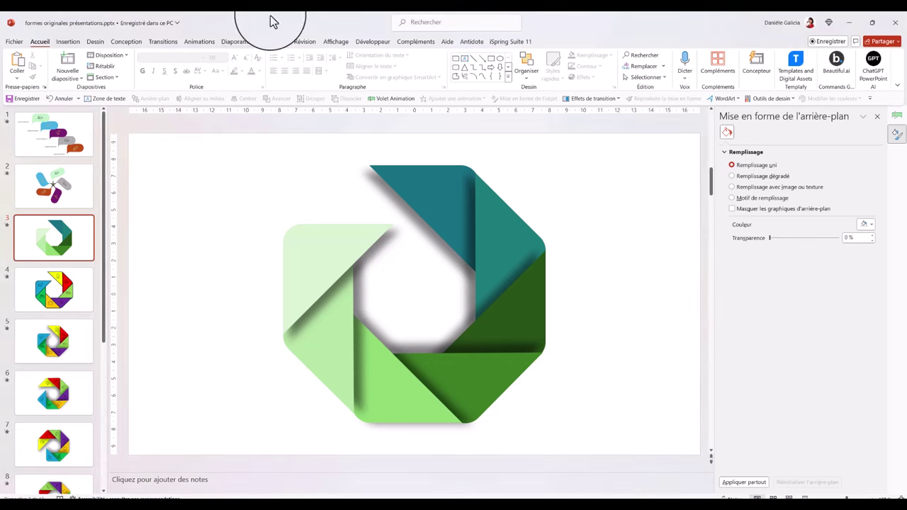
left_click(69, 41)
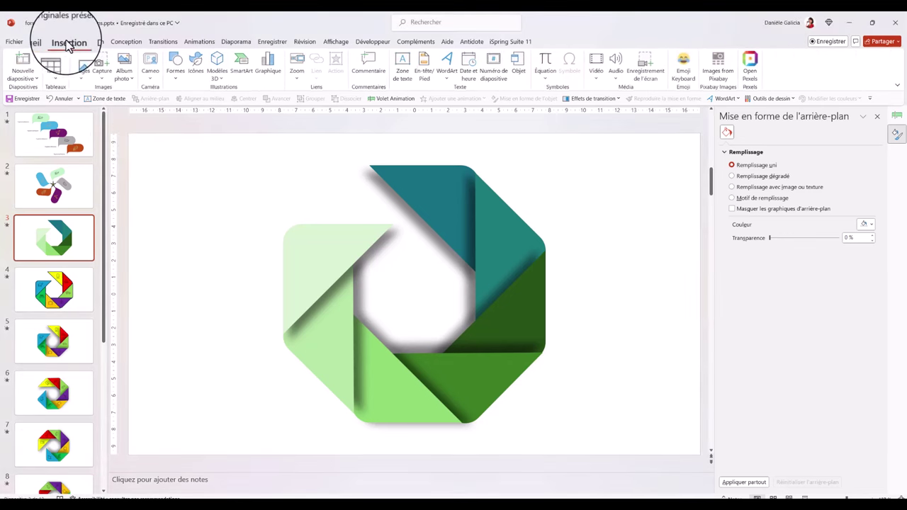
- Search the icon library for 'voyage' and insert the globe-with-plane and camper van icons
left_click(195, 68)
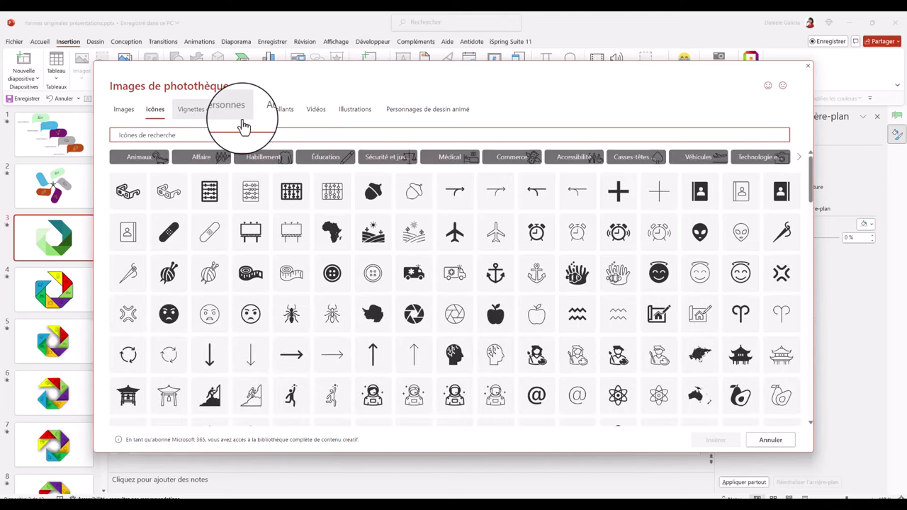
type("voyage")
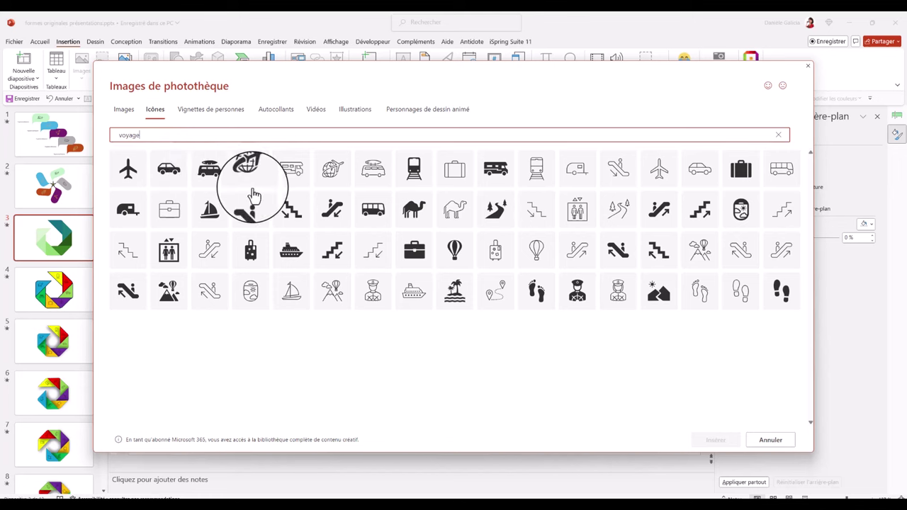
left_click(345, 163)
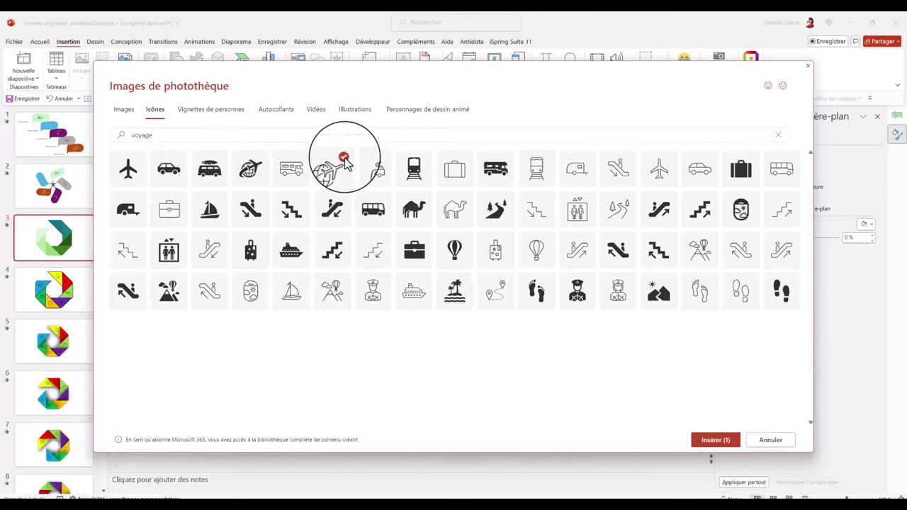
left_click(298, 163)
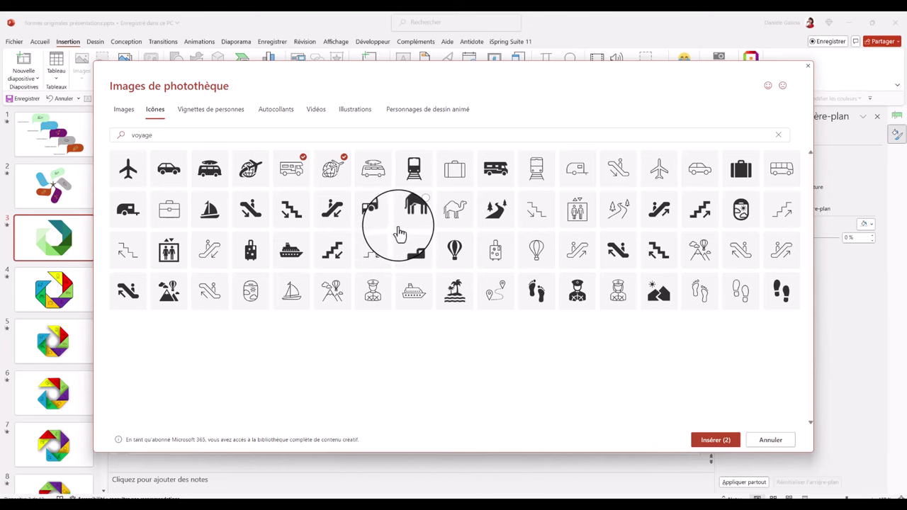
key("Return")
- Move the inserted icons to the upper right, then place the bus, sailboat and suitcase icons on ring triangles
mouse_move(448, 297)
left_mouse_down()
mouse_move(631, 213)
mouse_move(658, 225)
mouse_move(519, 328)
left_mouse_up()
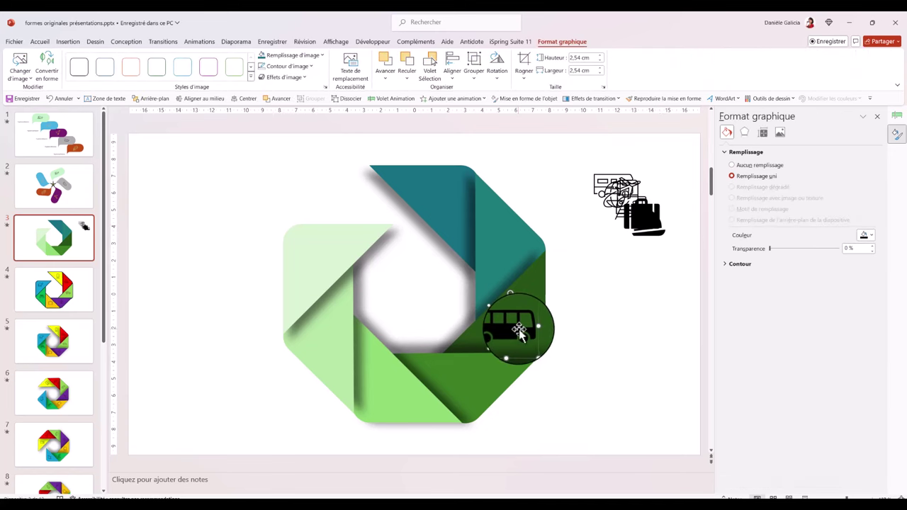
left_click_drag(643, 216, 502, 234)
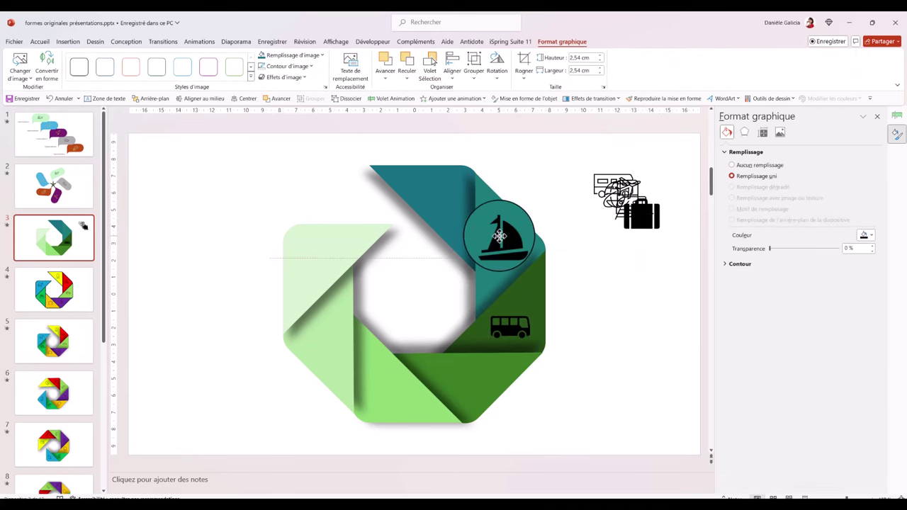
mouse_move(641, 215)
left_mouse_down()
mouse_move(649, 225)
mouse_move(473, 214)
left_mouse_up()
mouse_move(638, 209)
left_mouse_down()
mouse_move(484, 381)
mouse_move(465, 378)
left_mouse_up()
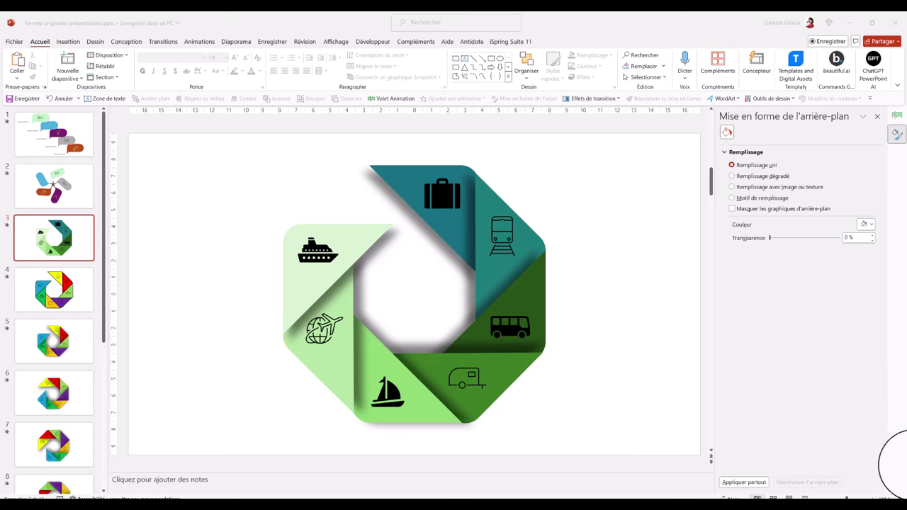
- Make the suitcase icon white using the graphic fill colour
left_click(449, 195)
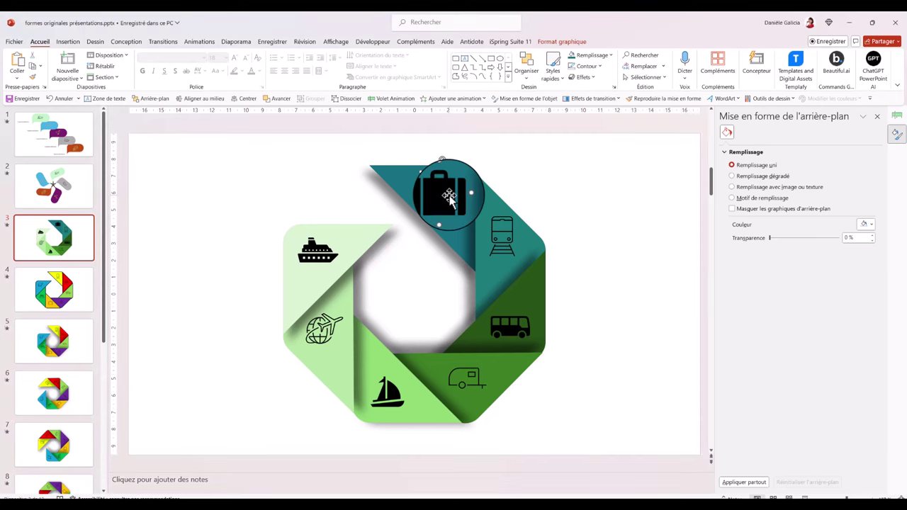
right_click(449, 195)
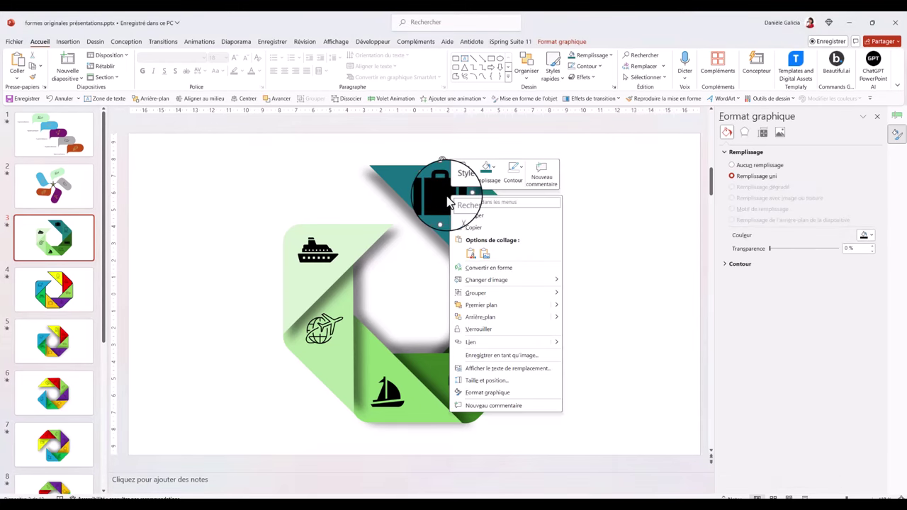
left_click(560, 44)
left_click(560, 44)
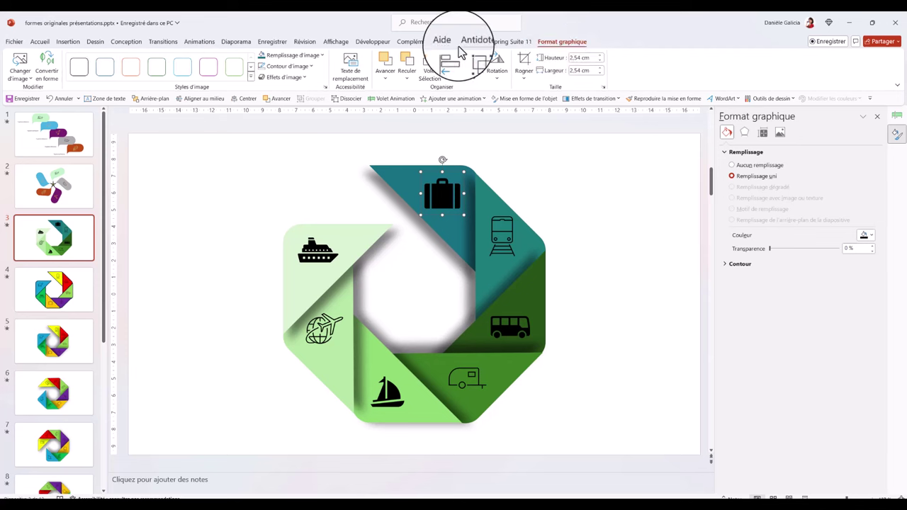
left_click(323, 60)
left_click(261, 94)
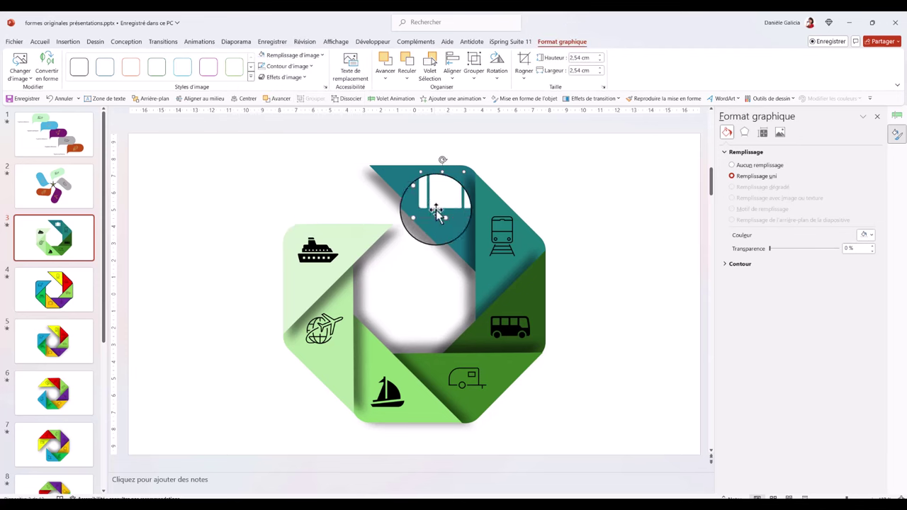
- Nudge the bus icon slightly upward, make it white, and select the train icon
left_click(522, 322)
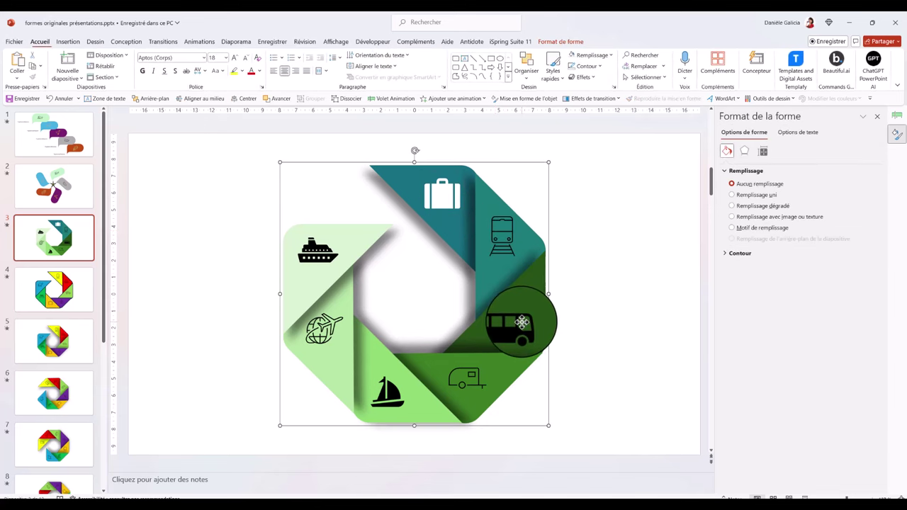
left_click(522, 322)
left_click_drag(522, 323, 521, 313)
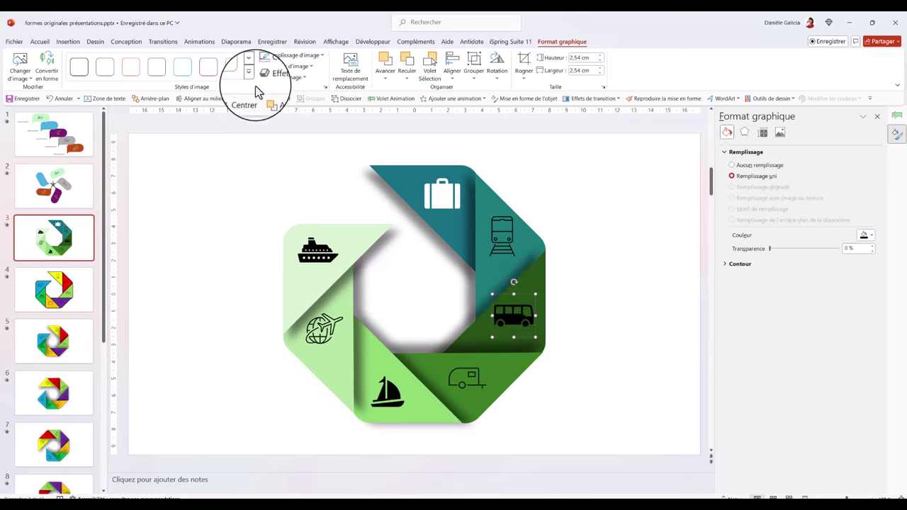
left_click(262, 56)
left_click(499, 236)
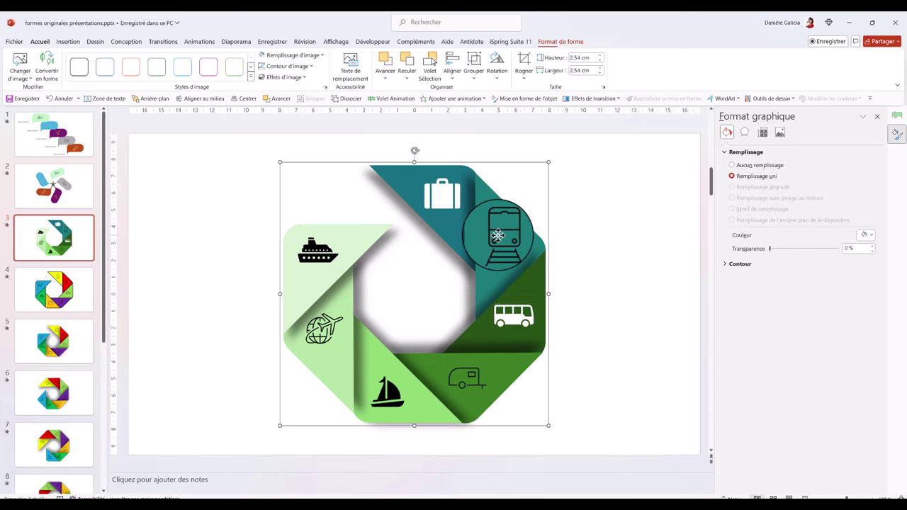
left_click(498, 236)
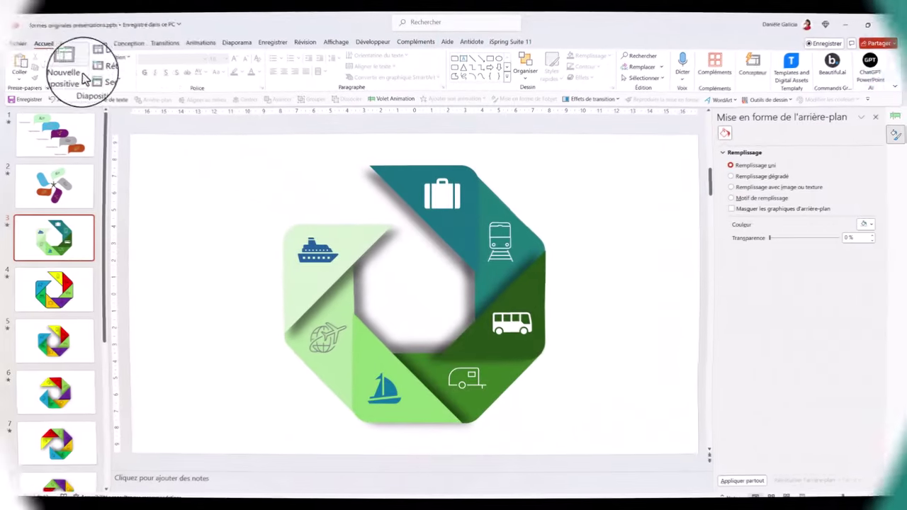
- Add a bold 'Titre' text box at the slide's top left and another text box below it
left_click(105, 100)
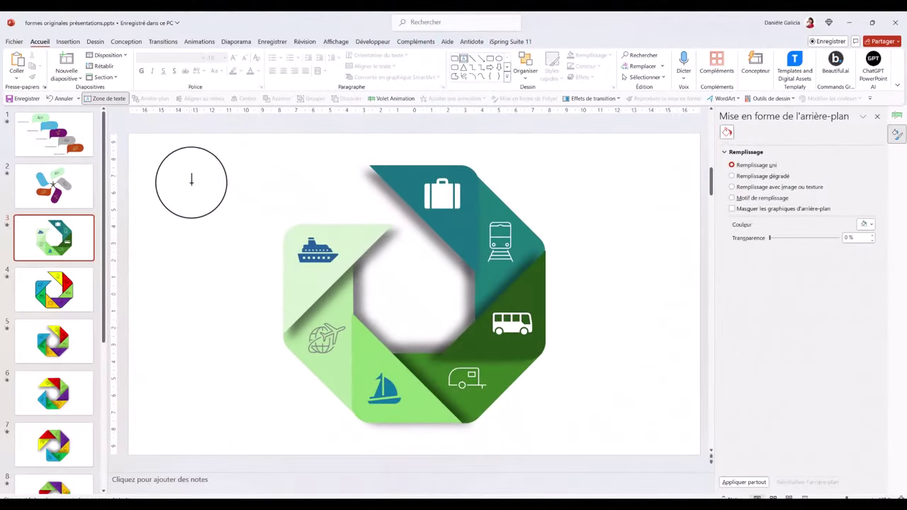
mouse_move(154, 152)
left_mouse_down()
mouse_move(305, 156)
mouse_move(336, 205)
left_mouse_up()
type("Titre")
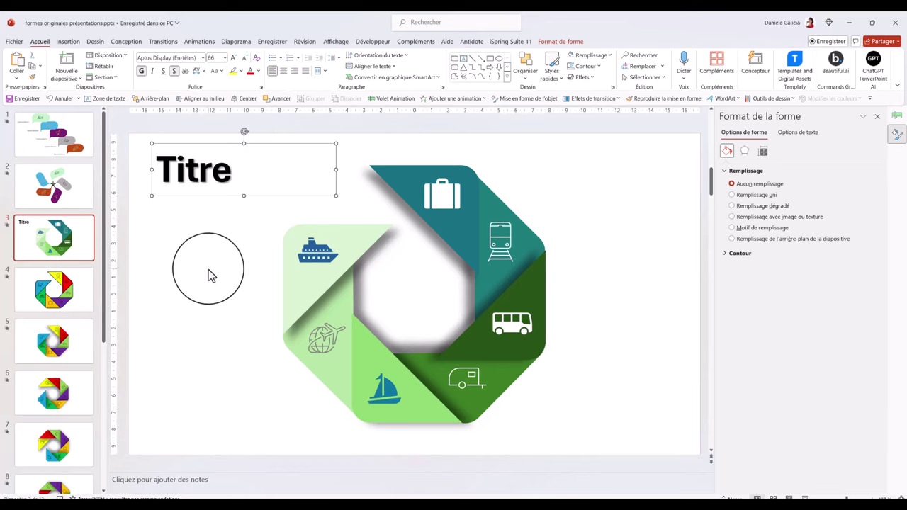
left_click(188, 242)
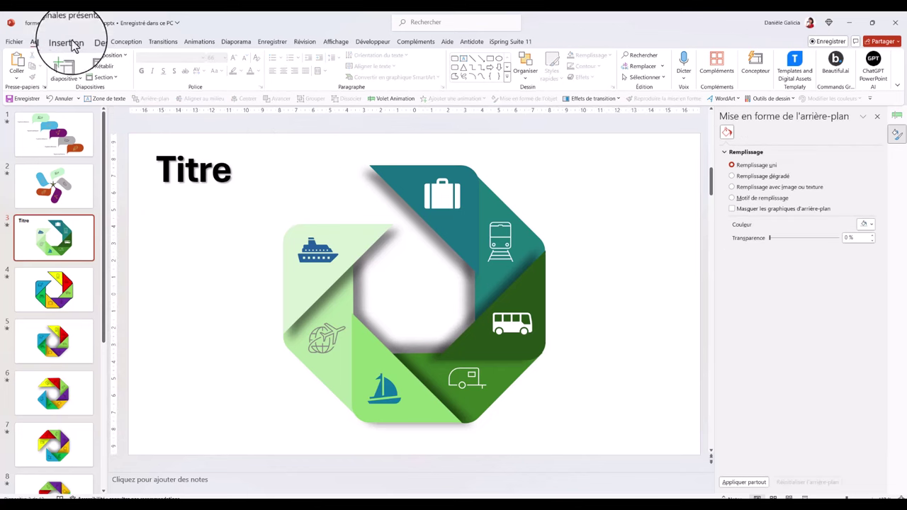
left_click(101, 99)
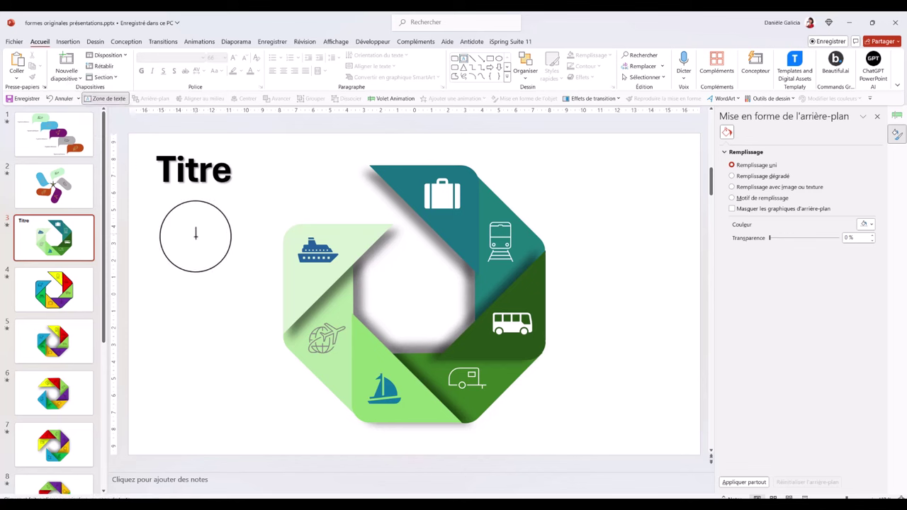
left_click_drag(171, 232, 245, 291)
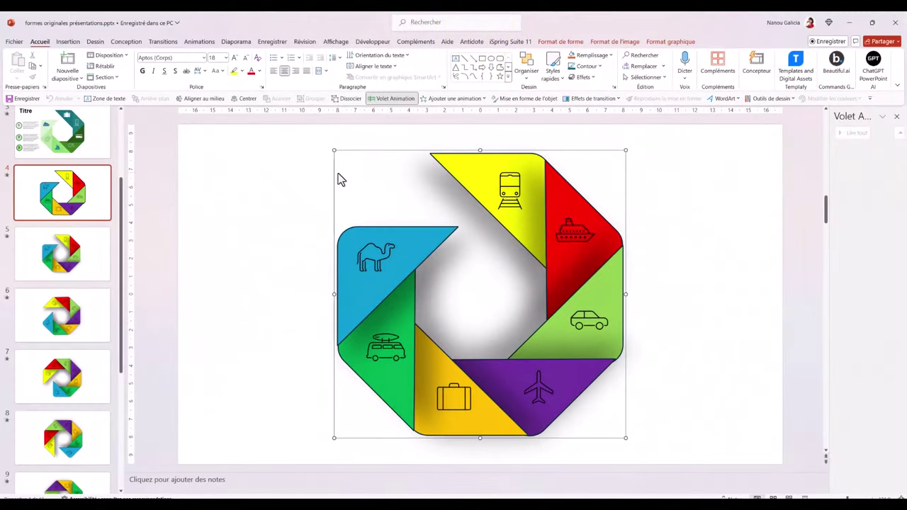
- Preview slides 5 and 6, return to slide 4, and view its Fade transition settings
left_click(106, 264)
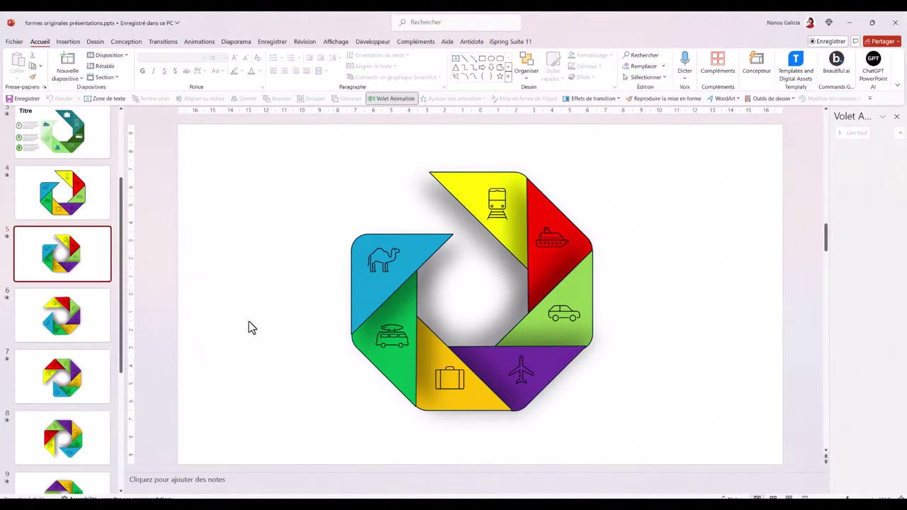
key("Down")
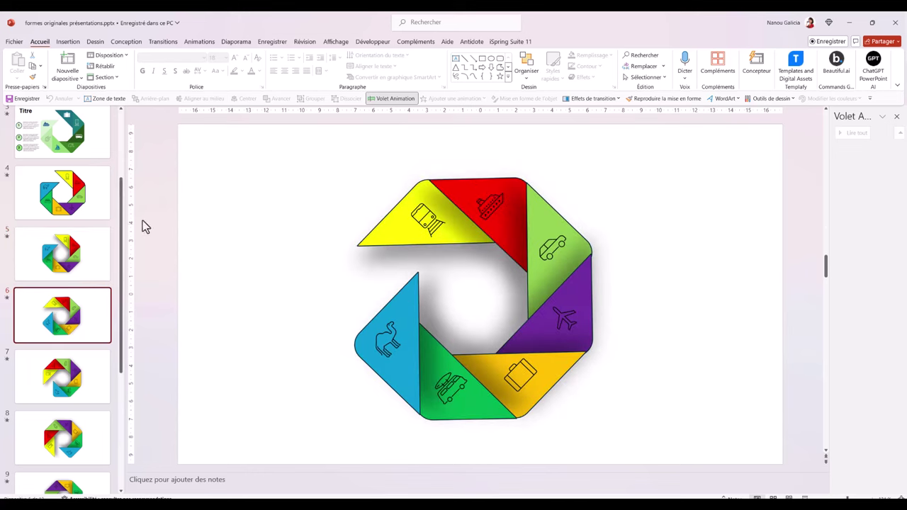
key("Up")
key("Up")
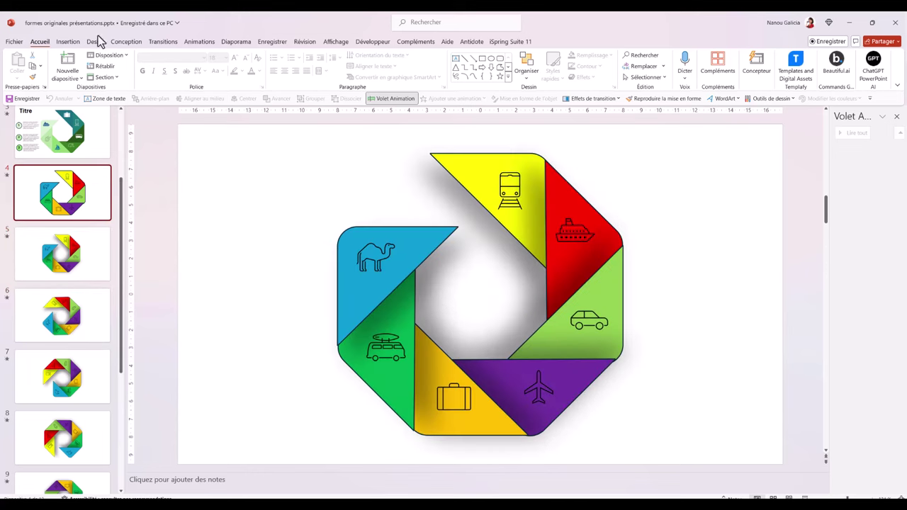
left_click(169, 44)
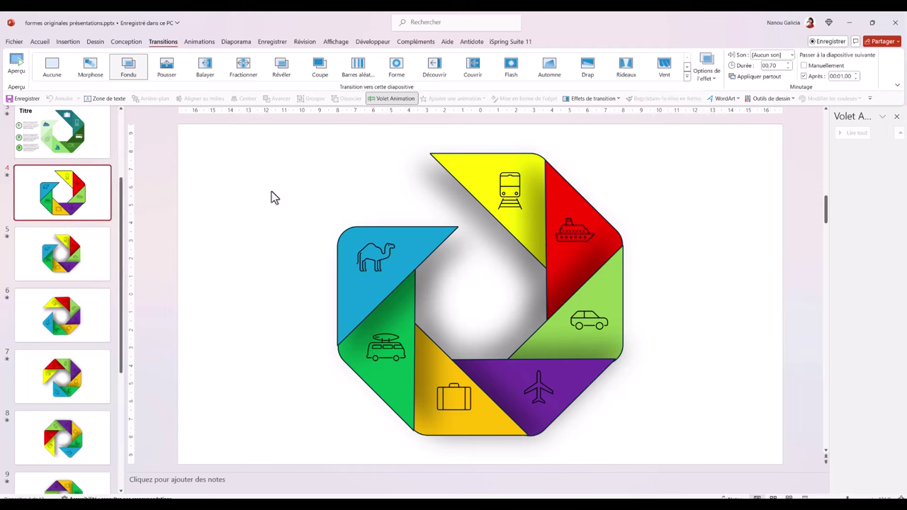
- Clear the octagon selection and preview the Morph transition on each of slides 5 through 12
left_click(496, 216)
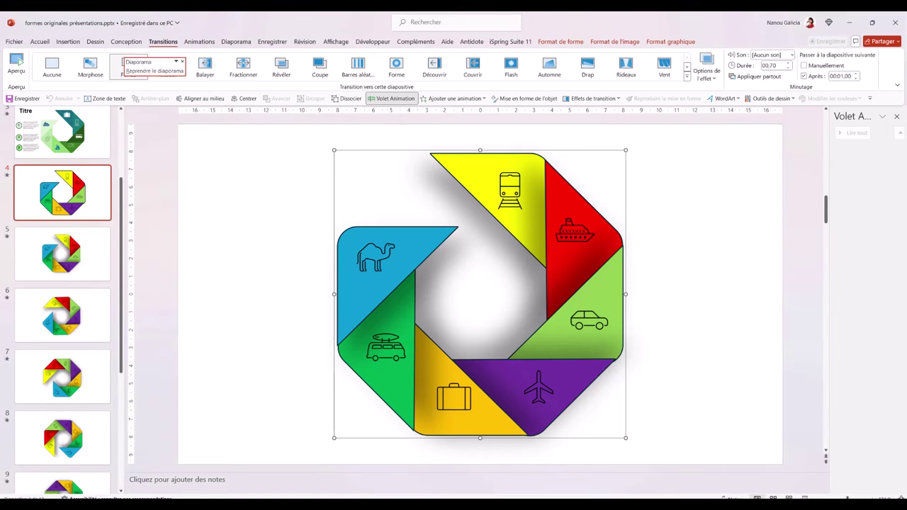
key("Escape")
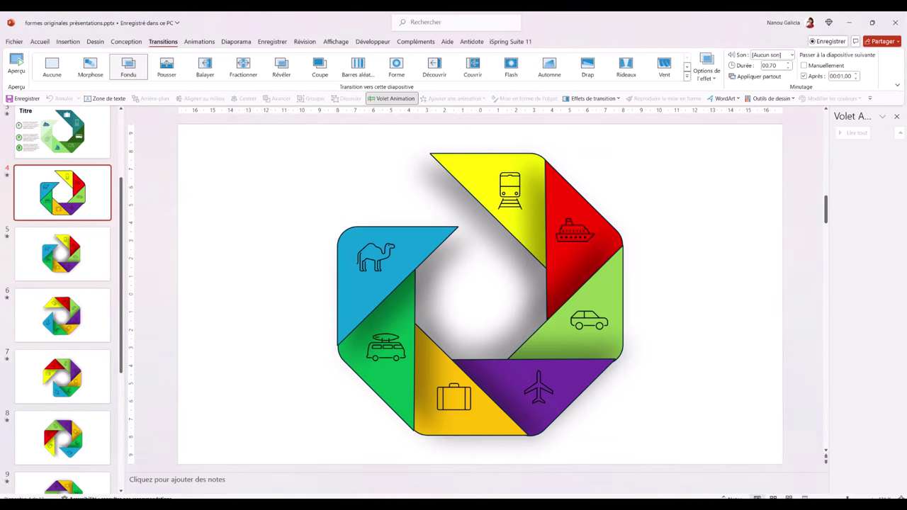
left_click(24, 257)
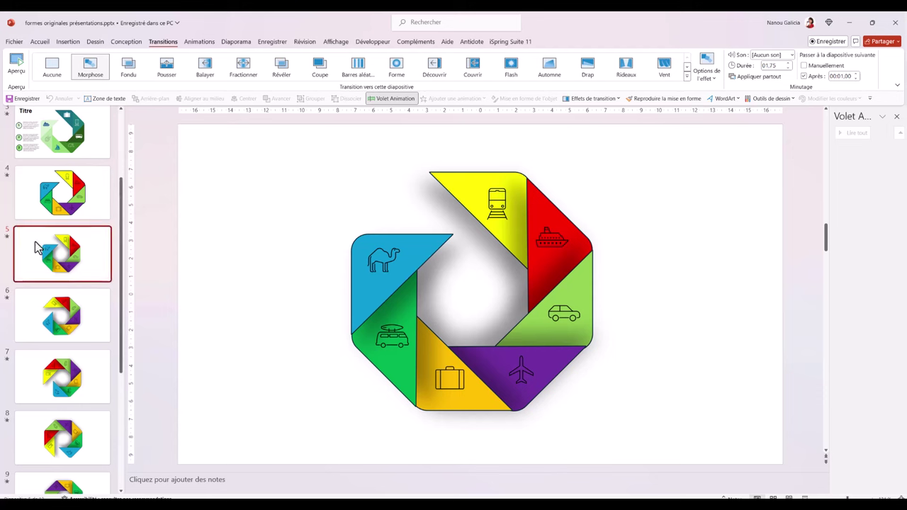
left_click(42, 314)
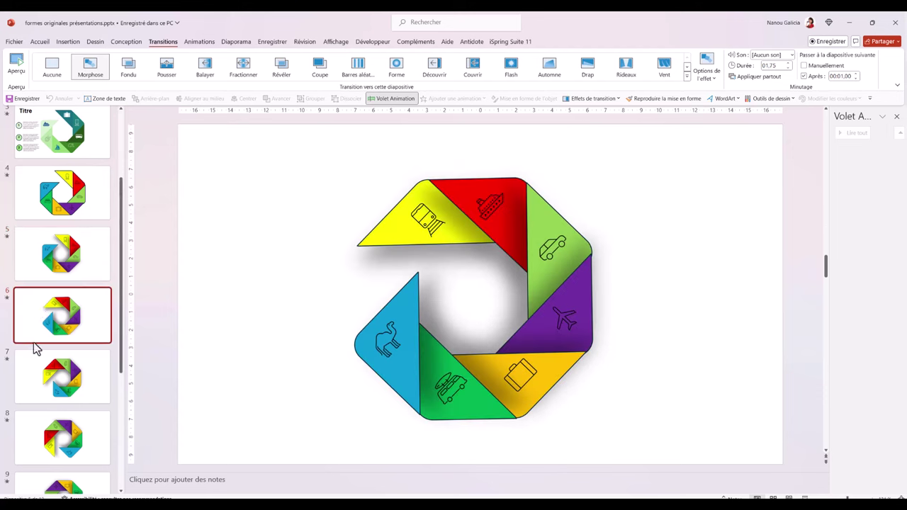
left_click(37, 376)
left_click(43, 434)
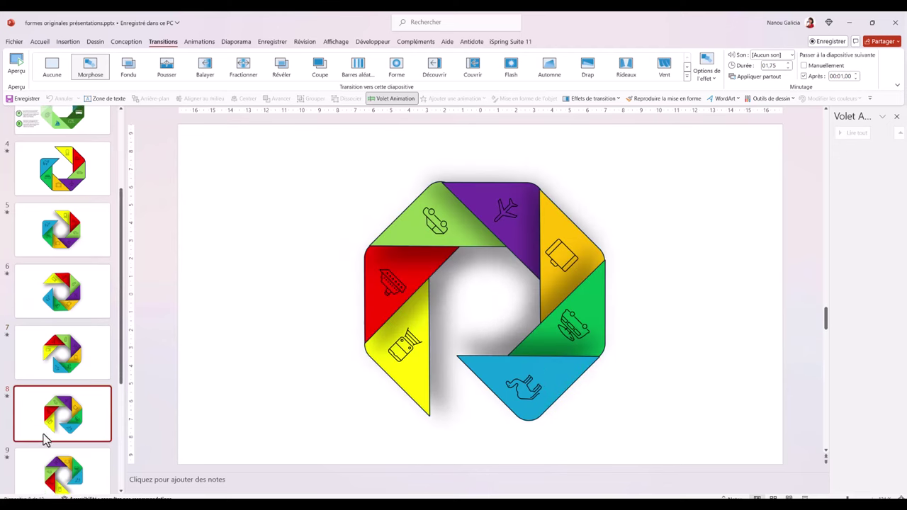
left_click(44, 448)
left_click(56, 461)
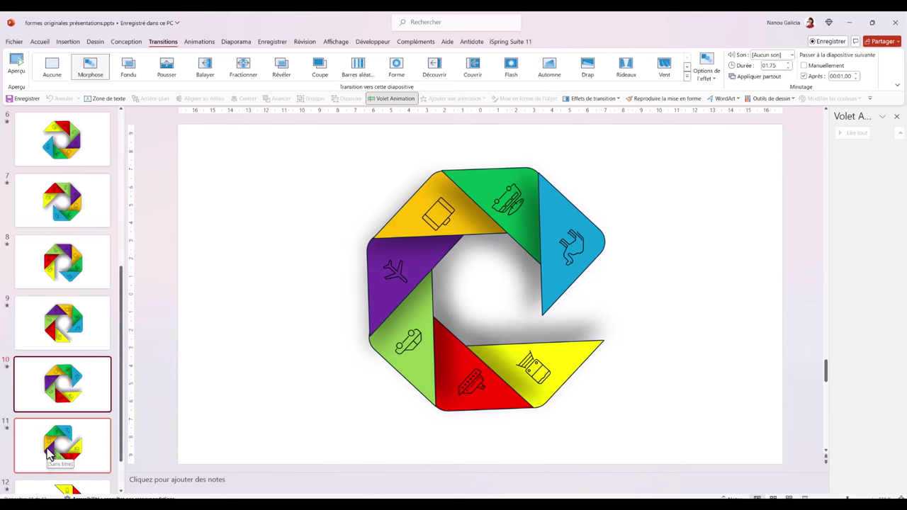
left_click(48, 454)
left_click(44, 457)
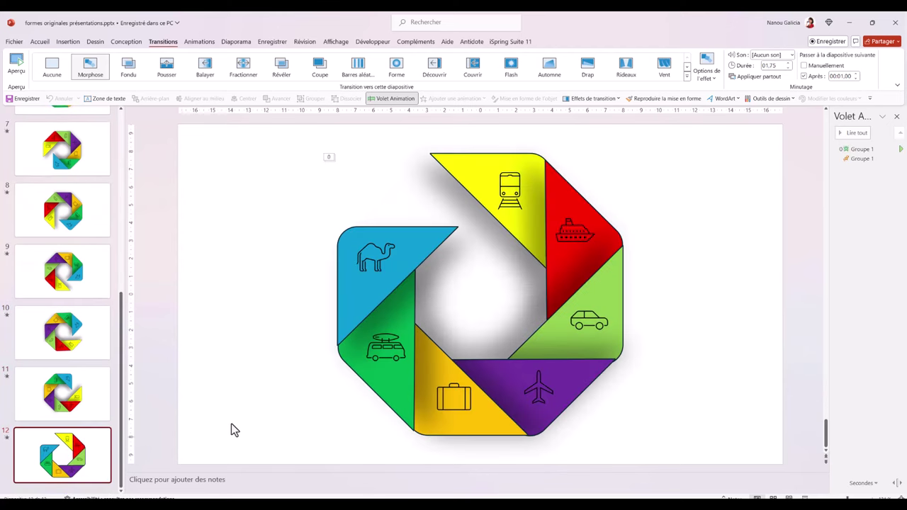